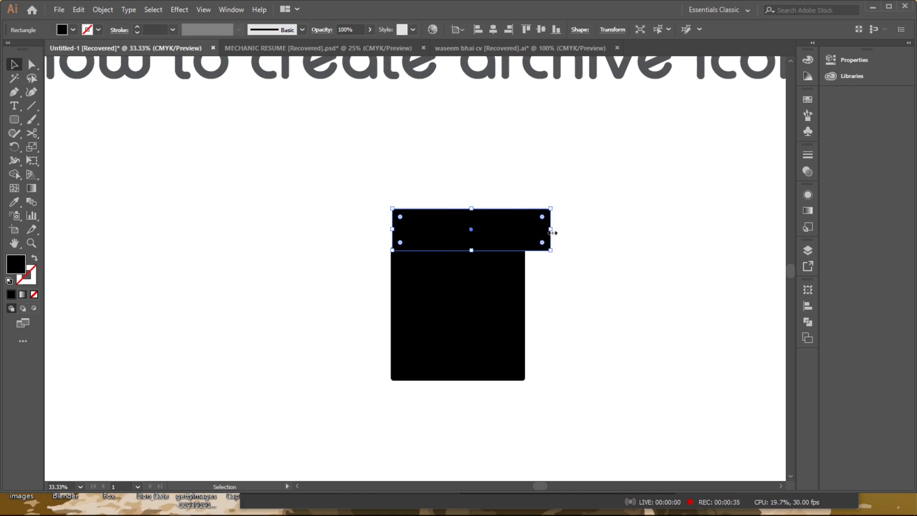
Step: Narrow the upper rectangle slightly and raise its upper edge to make it taller
left_click_drag(545, 238, 541, 239)
left_click_drag(559, 195, 494, 295)
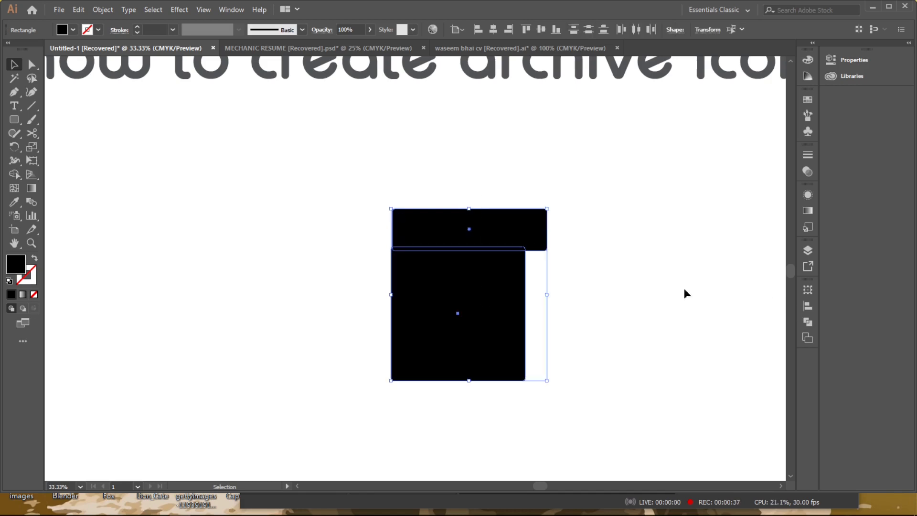
left_click(613, 230)
left_click(536, 235)
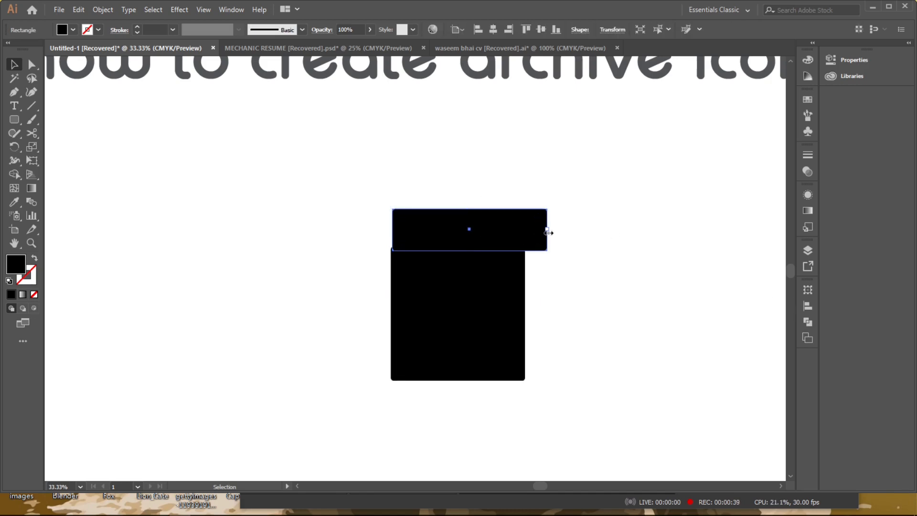
left_click_drag(548, 233, 548, 233)
left_click_drag(470, 209, 471, 197)
Step: Align the upper and lower rectangles to a common horizontal center
left_click_drag(569, 180, 497, 313)
left_click(808, 306)
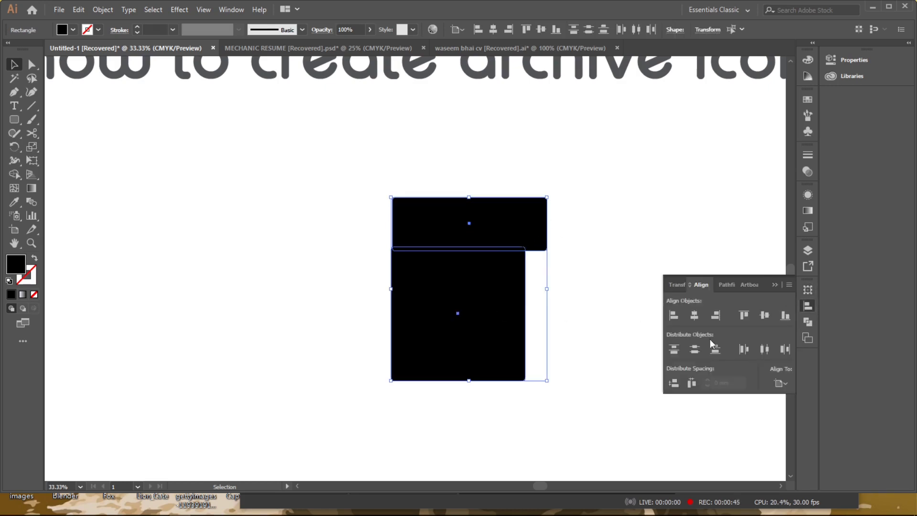
left_click(701, 316)
left_click(699, 236)
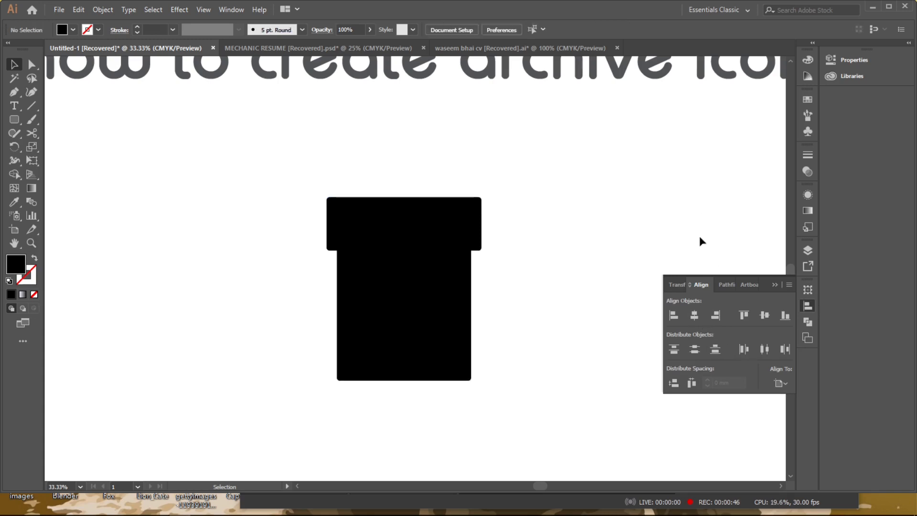
left_click(774, 285)
Step: Shorten the lower rectangle by raising its bottom edge, keeping its width
left_click_drag(657, 280, 713, 347)
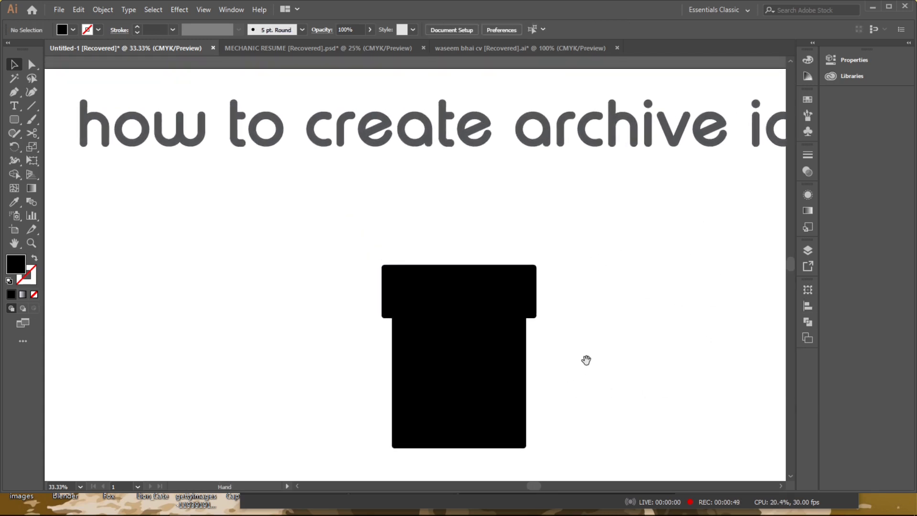
left_click_drag(585, 360, 583, 317)
left_click(440, 246)
left_click(457, 386)
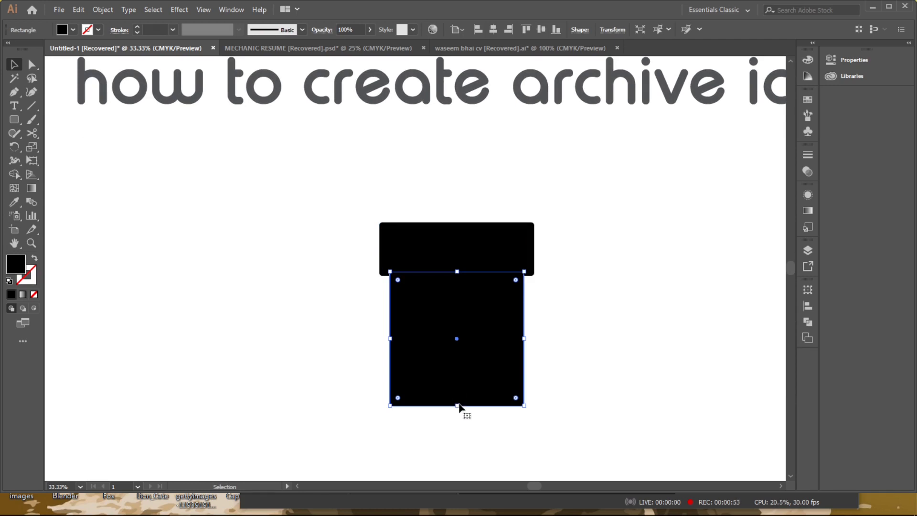
left_click_drag(457, 406, 457, 383)
left_click(546, 365)
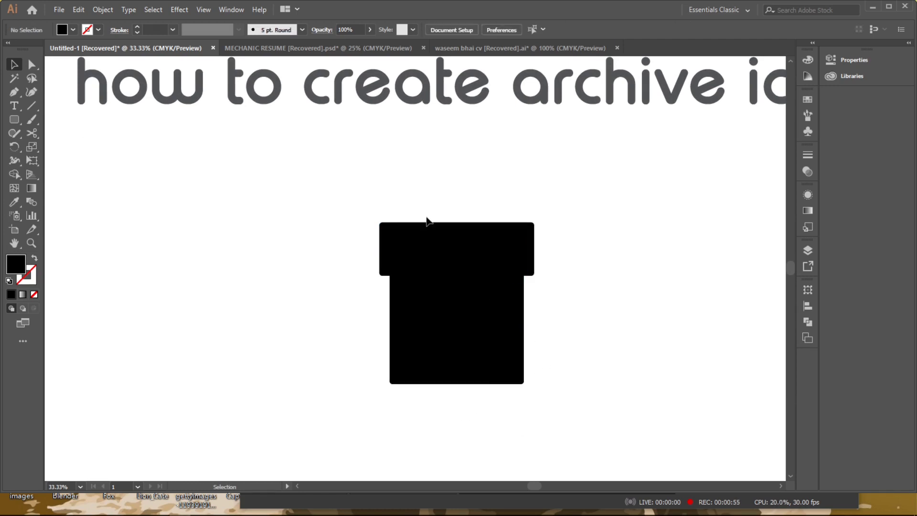
Step: Draw a horizontal line across the middle of the upper rectangle and split the rectangle along it with Pathfinder Divide
left_click(433, 237)
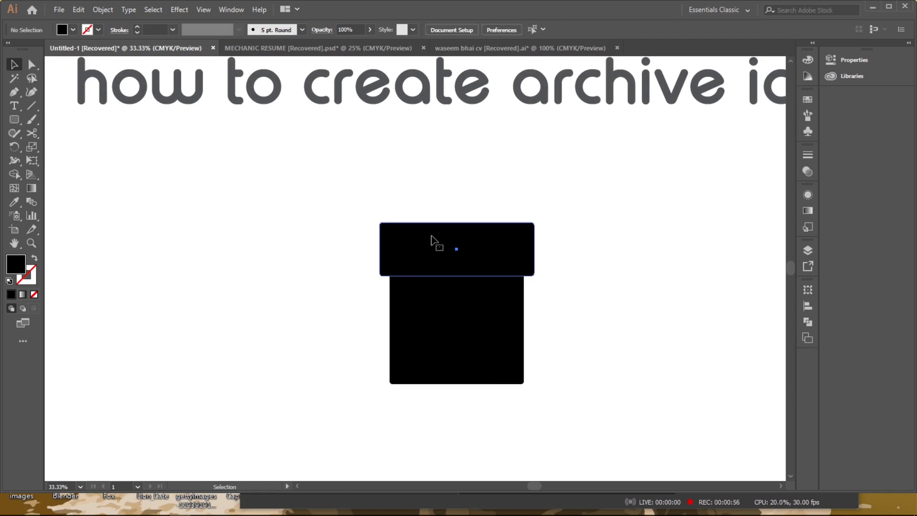
left_click(32, 106)
left_click_drag(367, 247, 554, 247)
key("v")
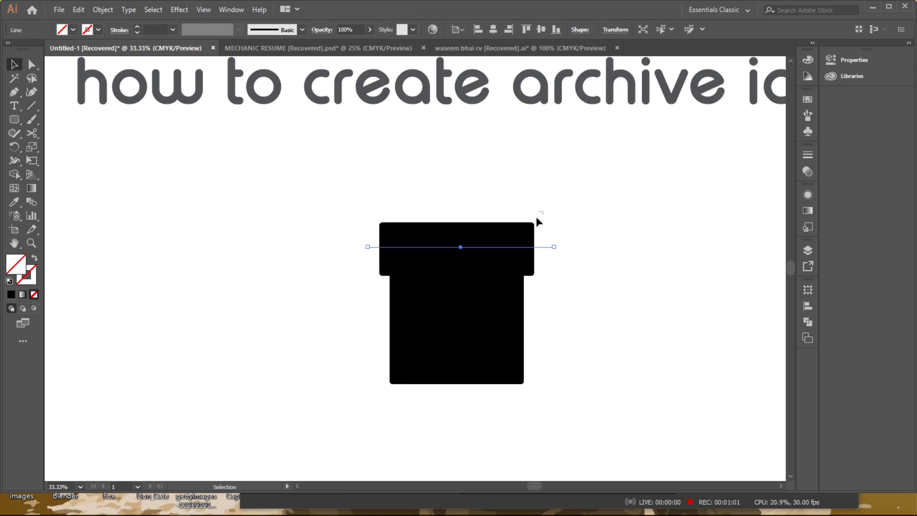
left_click_drag(543, 211, 517, 265)
left_click(811, 322)
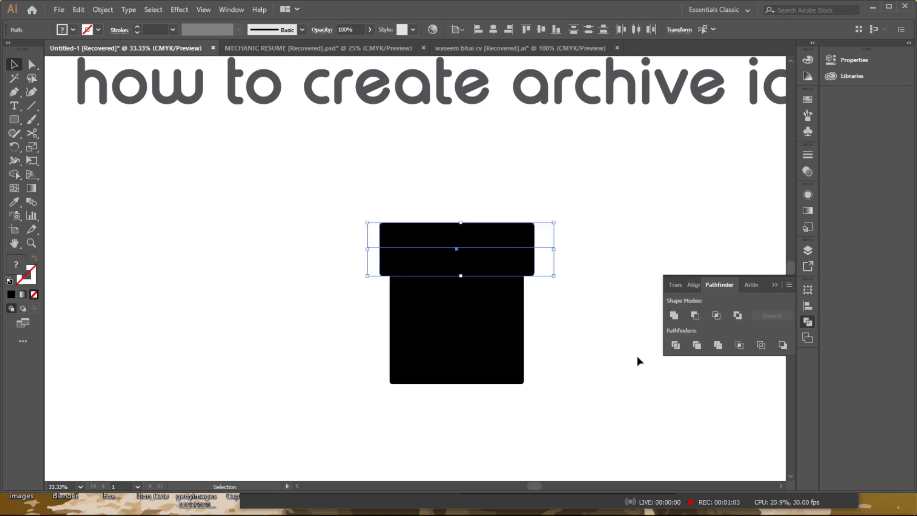
left_click(675, 345)
left_click(775, 285)
Step: Ungroup the divided upper rectangle and delete its lower half
right_click(508, 239)
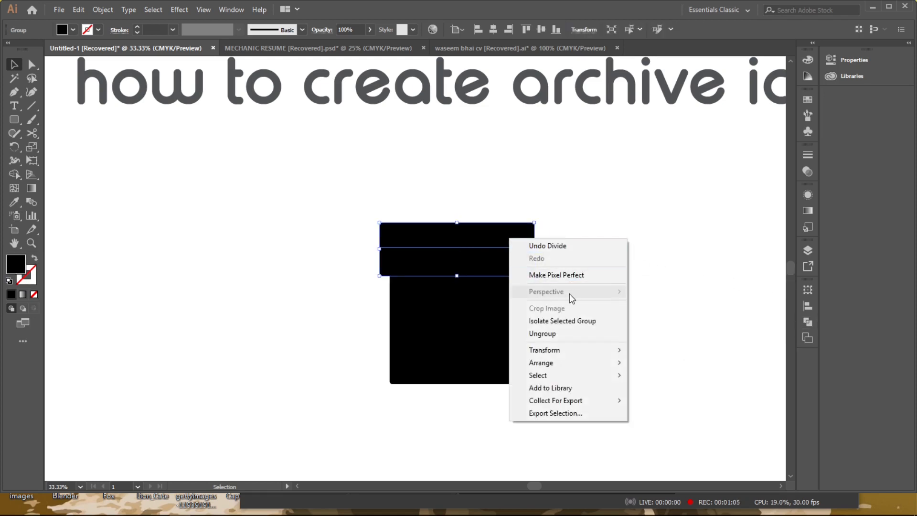
left_click(569, 322)
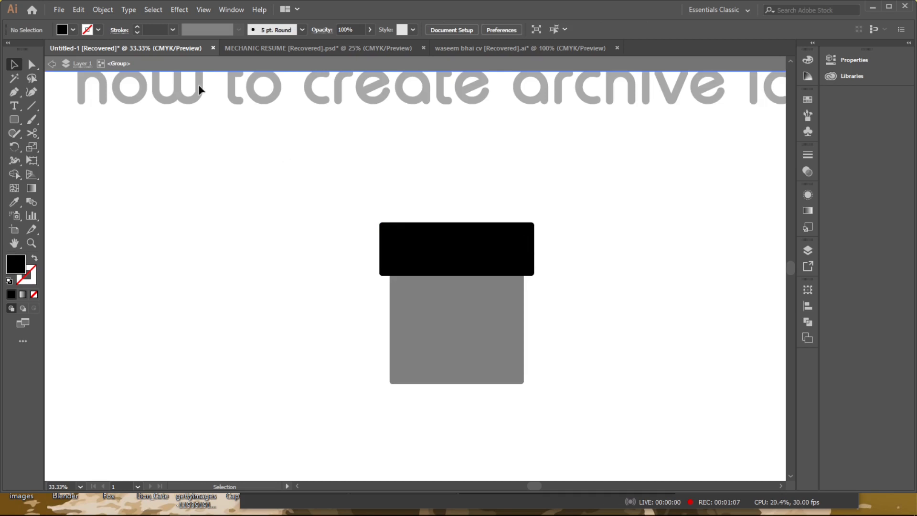
left_click(53, 64)
left_click(471, 266)
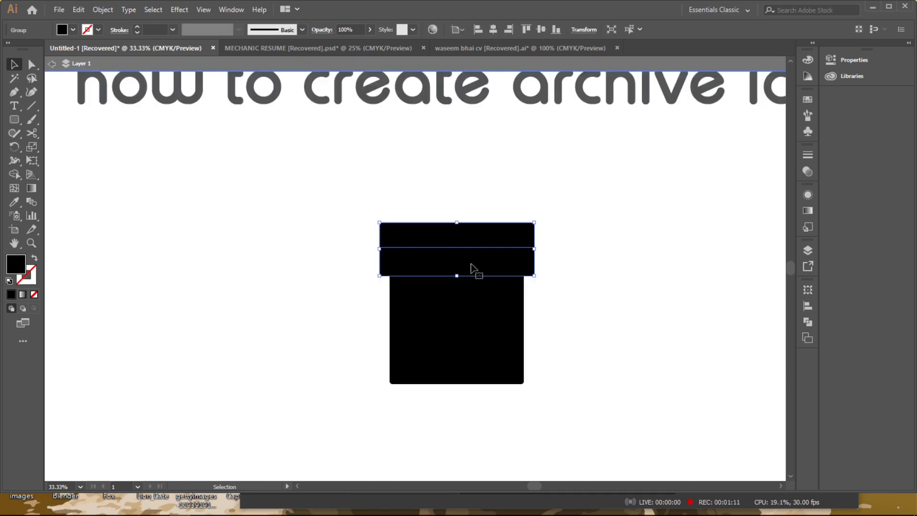
right_click(472, 268)
left_click(554, 372)
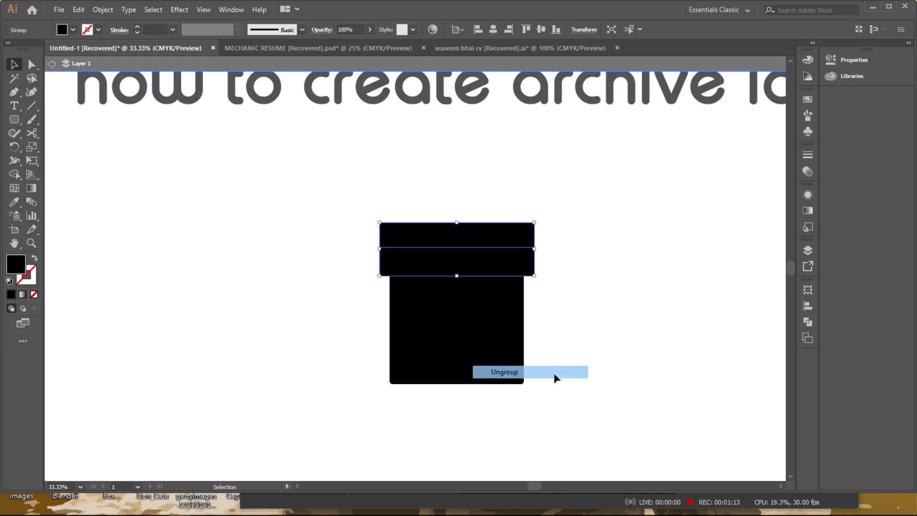
left_click(554, 373)
left_click(529, 256)
key("Delete")
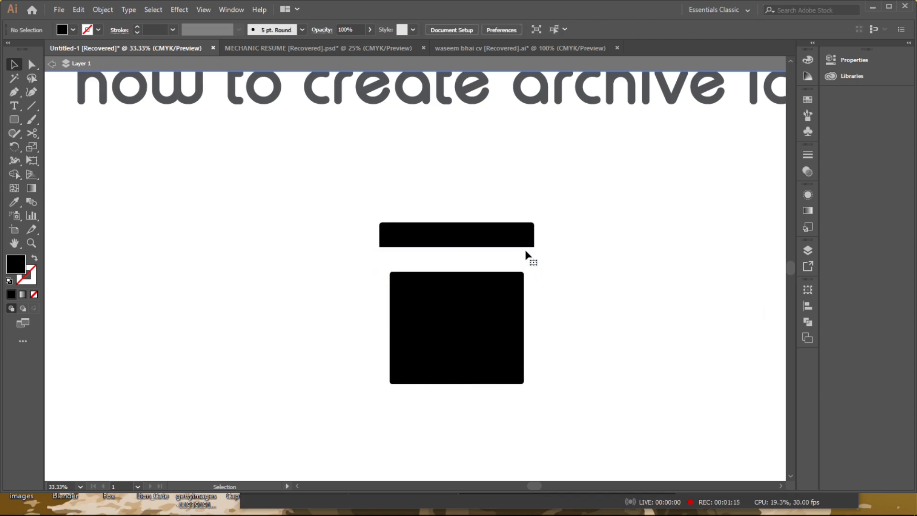
Step: Lower the remaining strip onto the body as a lid and make it slightly taller
left_click(527, 241)
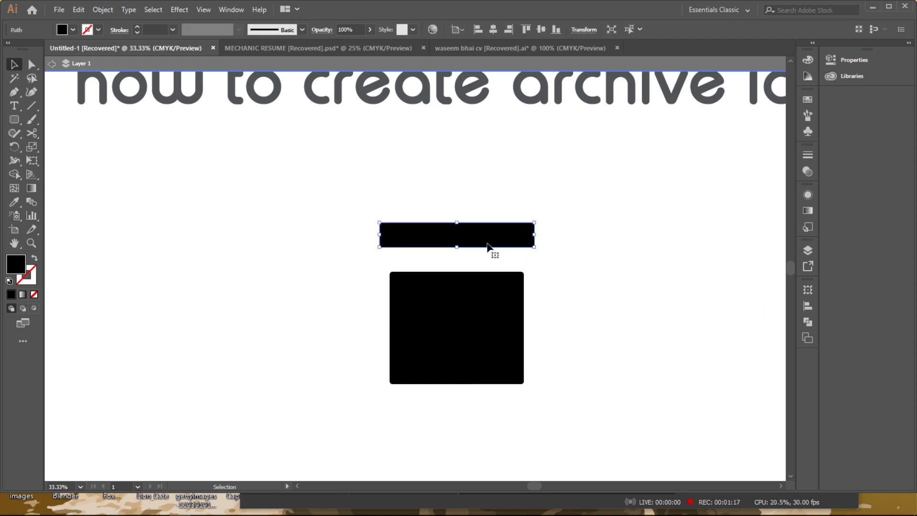
left_click_drag(459, 246, 463, 279)
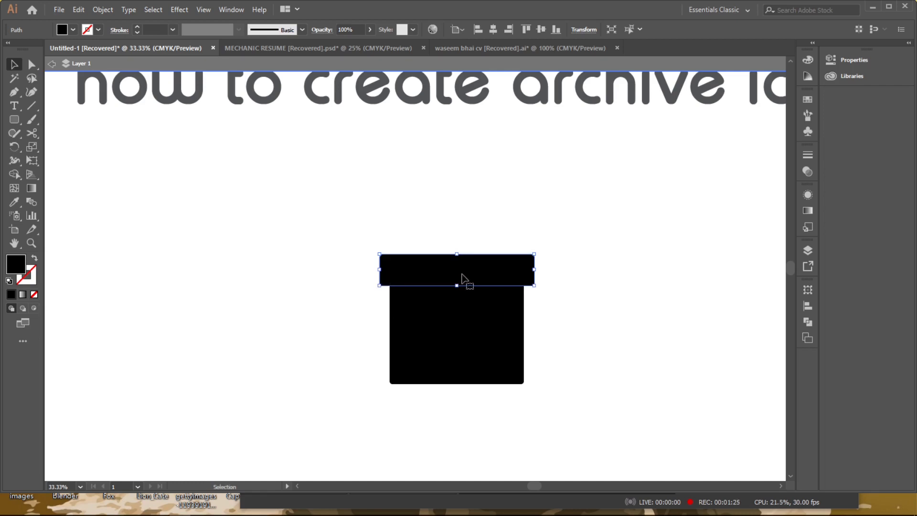
left_click(461, 244)
Step: Try rounding the lid strip's two bottom corners to about 22 mm, and undo the rounding
left_click(423, 260)
key("a")
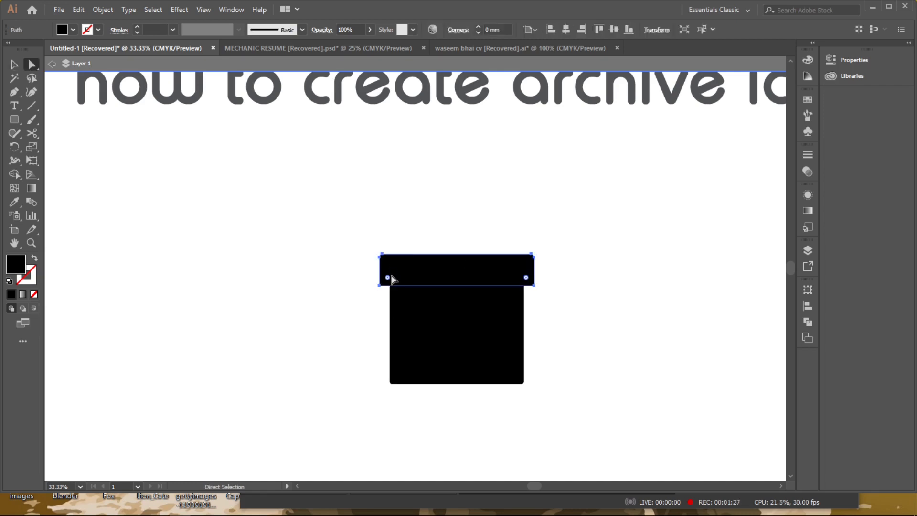
scroll(407, 262, "up", 2)
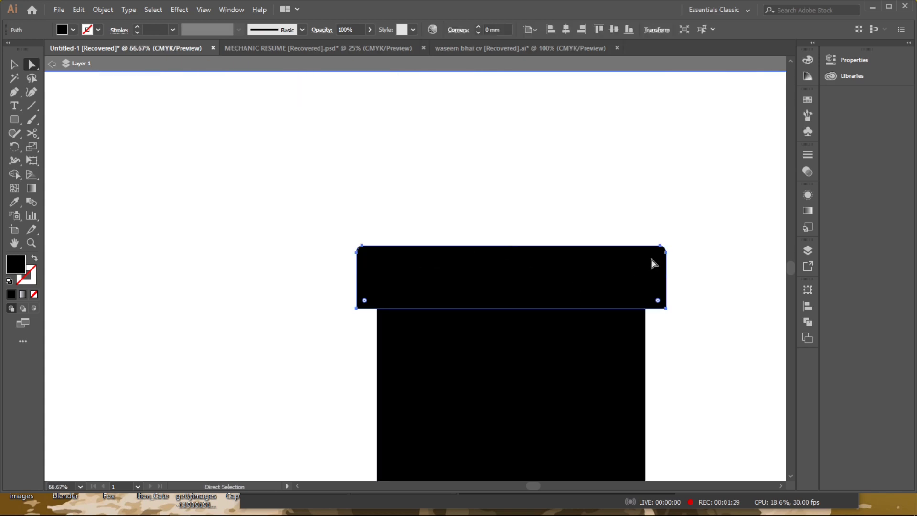
left_click_drag(658, 301, 636, 278)
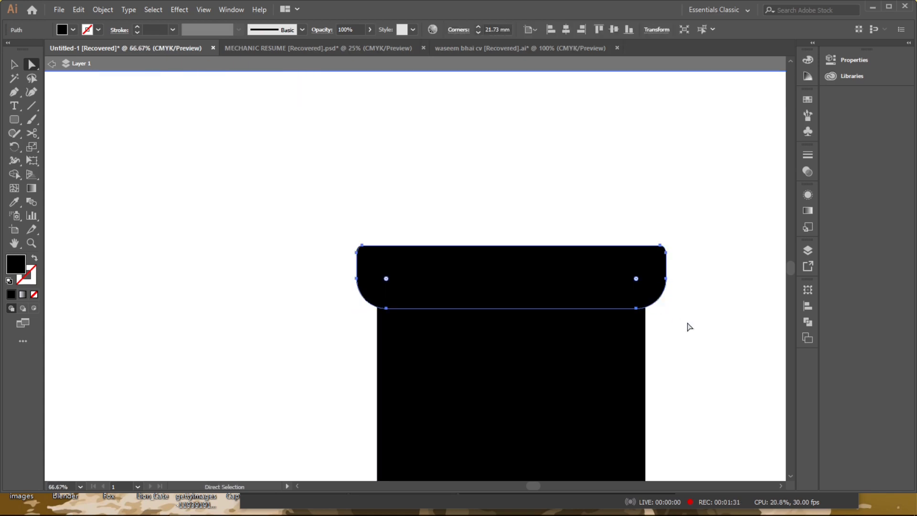
key("ctrl+z")
left_click(717, 354)
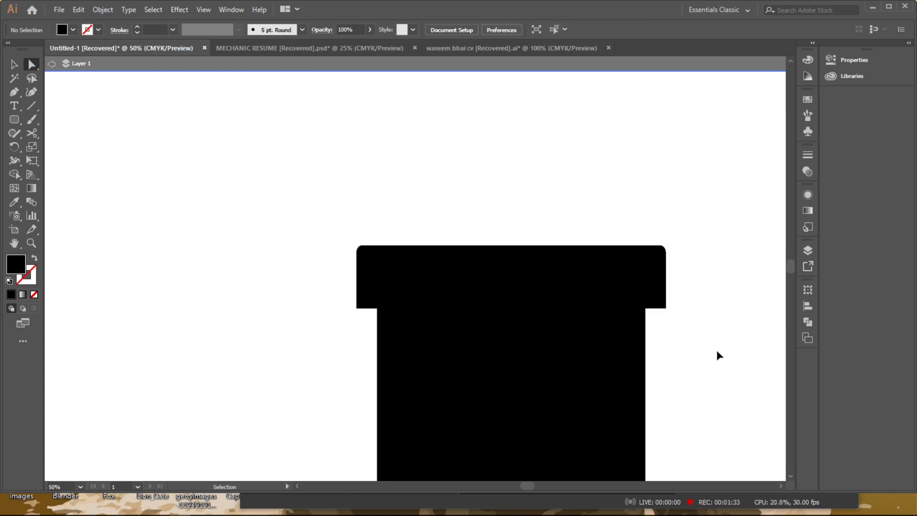
Step: Undo the lid edits back to the undivided upper rectangle, before the dividing line was drawn
left_click_drag(717, 354, 629, 355)
key("ctrl+z")
key("ctrl+z")
key("ctrl+z")
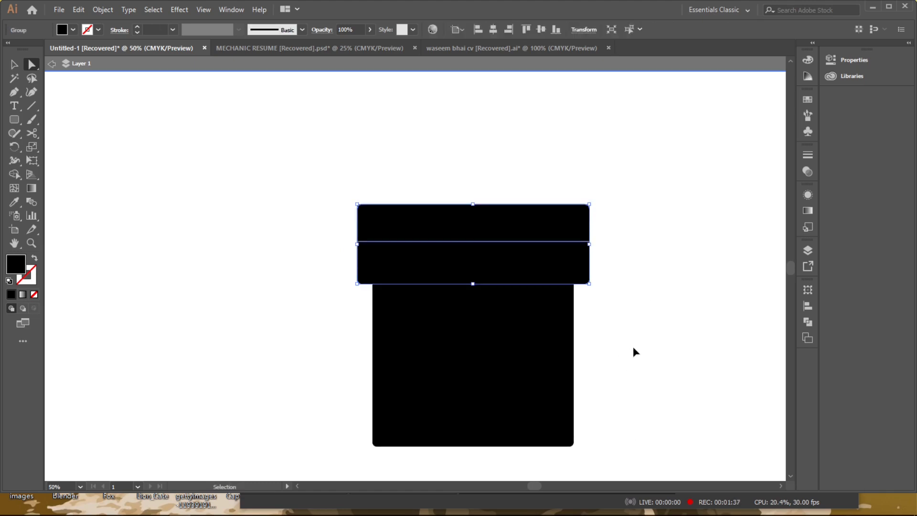
key("ctrl+z")
key("ctrl+z")
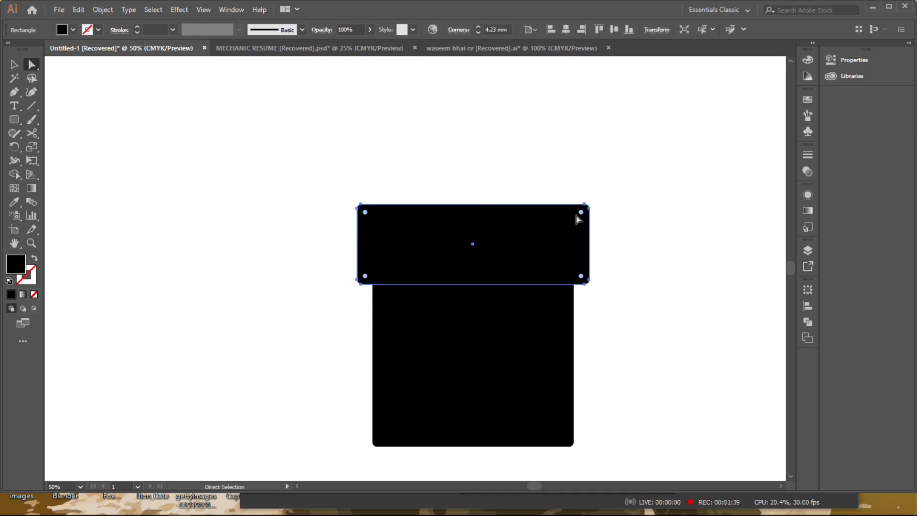
Step: Round only the two top corners of the upper rectangle more strongly, leaving its bottom corners as they are
left_click(581, 213)
left_click_drag(364, 215, 401, 229)
key("ctrl+z")
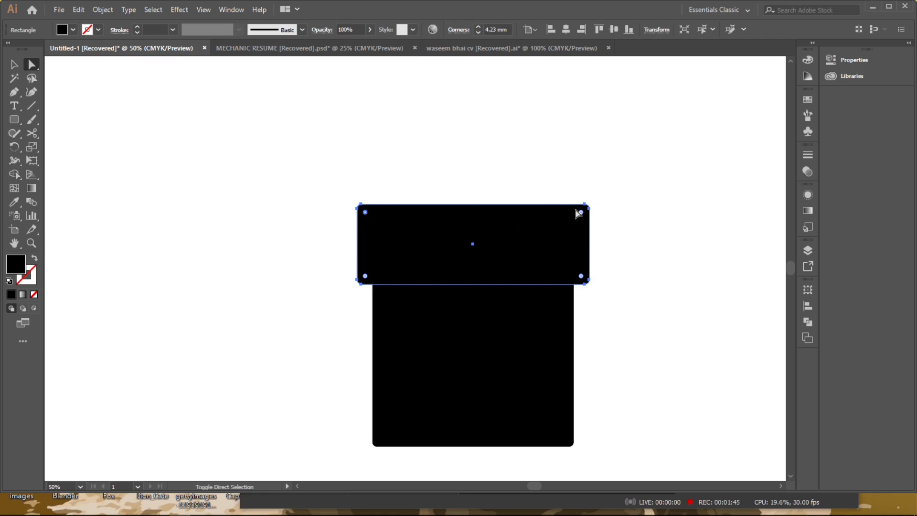
left_click_drag(578, 213, 575, 229)
left_click(634, 248)
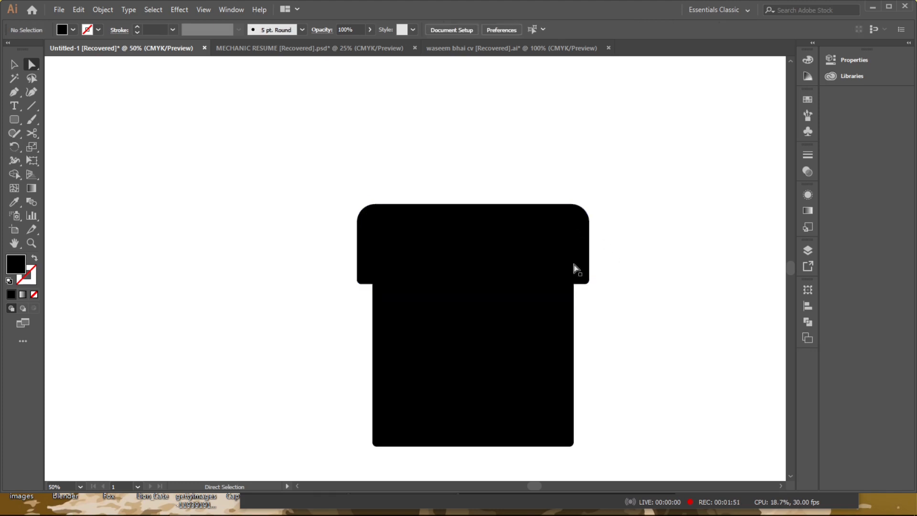
Step: Reduce the height of the rounded lid and lower it so it overlaps the top of the body
left_click(31, 106)
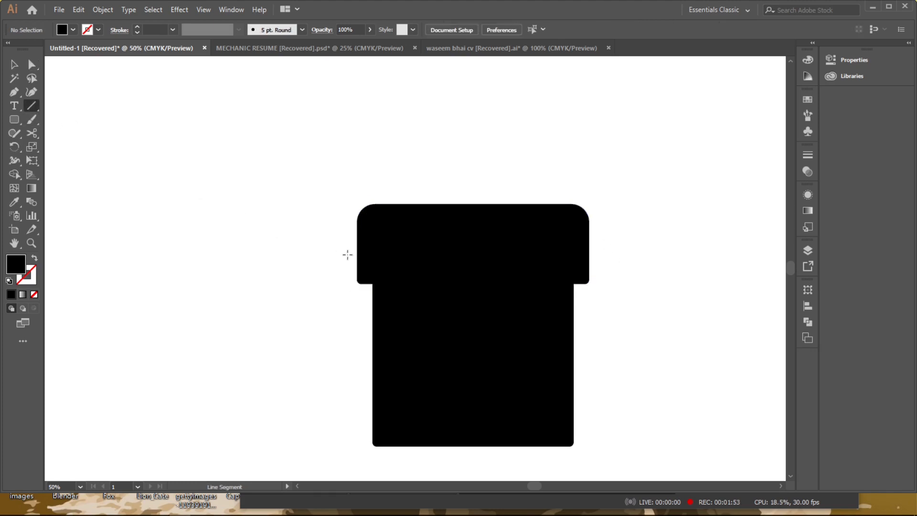
key("v")
left_click(471, 280)
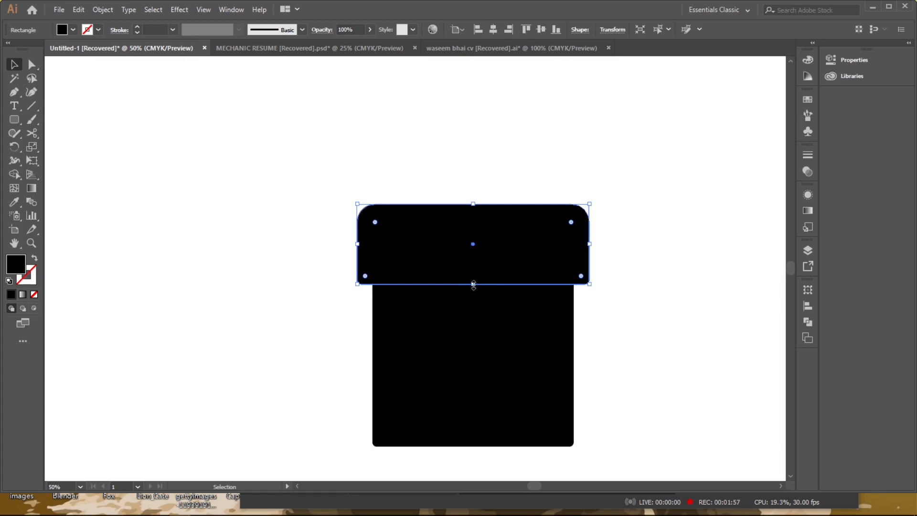
mouse_move(473, 284)
left_mouse_down()
mouse_move(476, 262)
mouse_move(481, 282)
left_mouse_up()
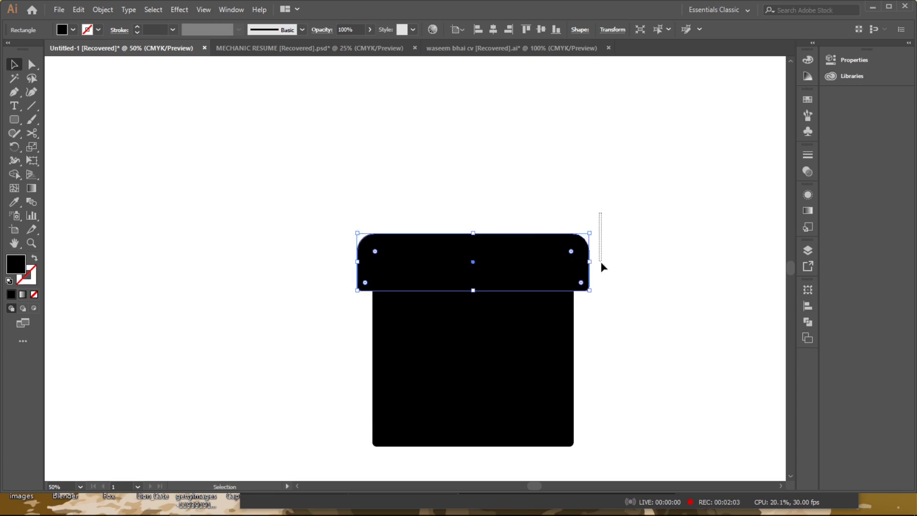
Step: Center the lid and the body on each other horizontally
left_click_drag(601, 269, 528, 334)
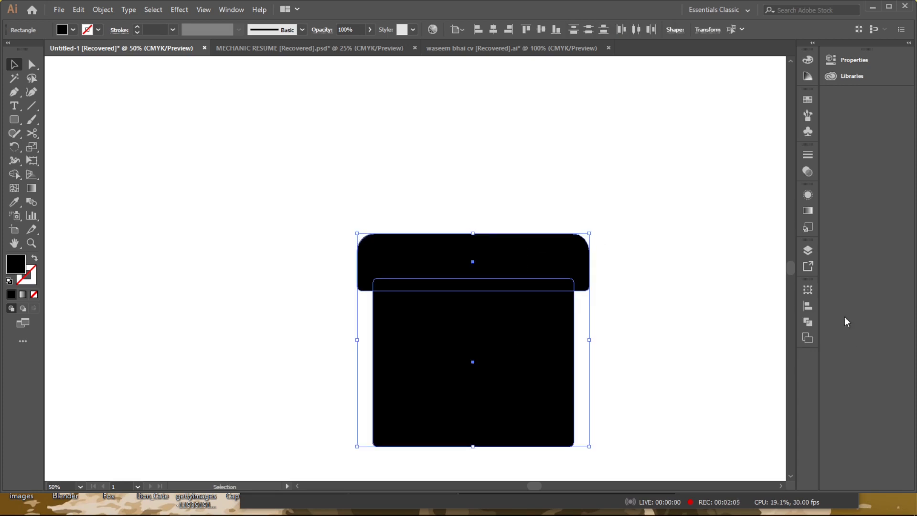
left_click(809, 309)
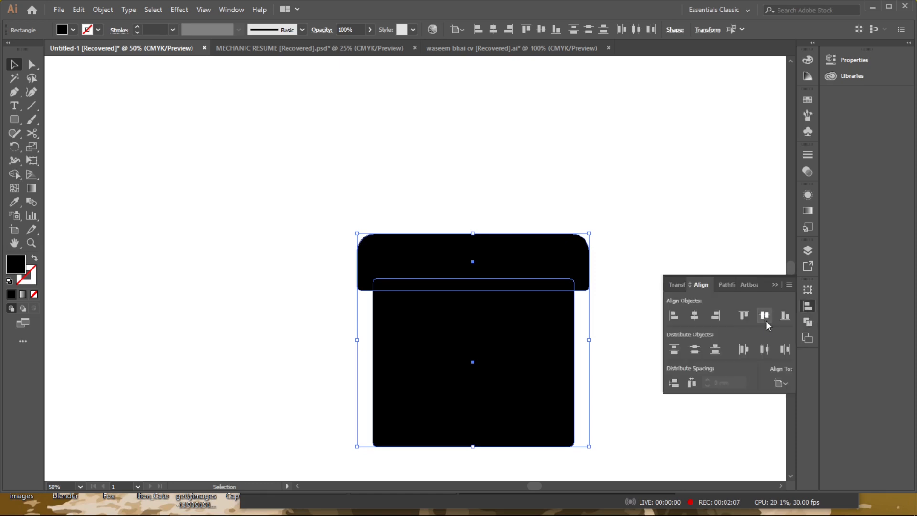
left_click(766, 349)
left_click(692, 316)
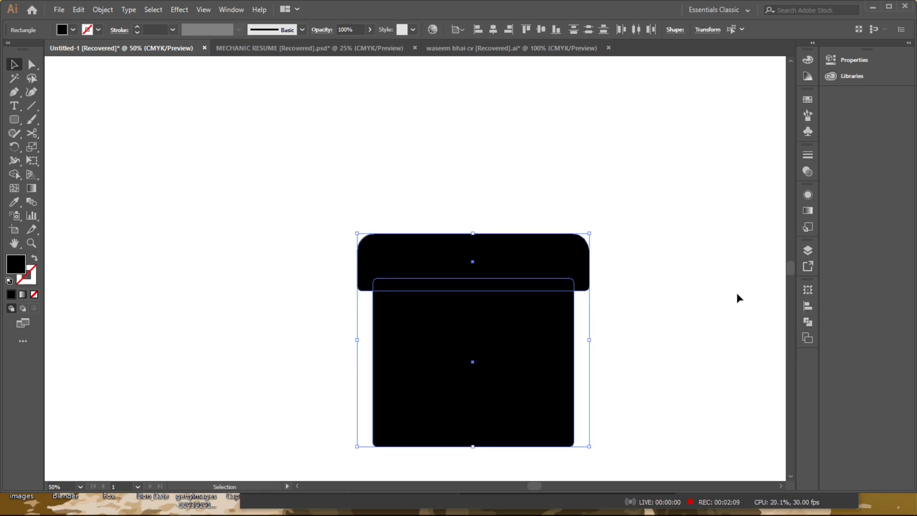
left_click(735, 294)
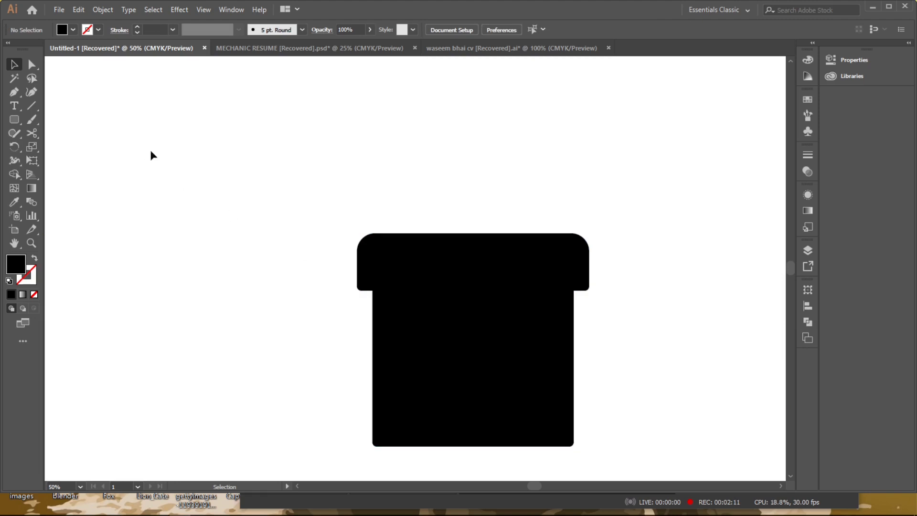
Step: Draw a horizontal line across the body just below the lid and give it a light grey 24 pt stroke
left_click(38, 109)
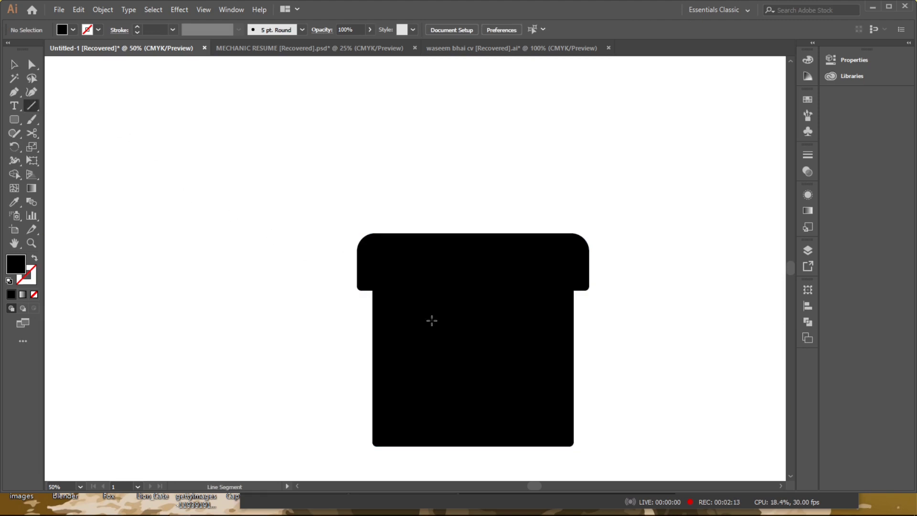
left_click_drag(361, 308, 590, 313)
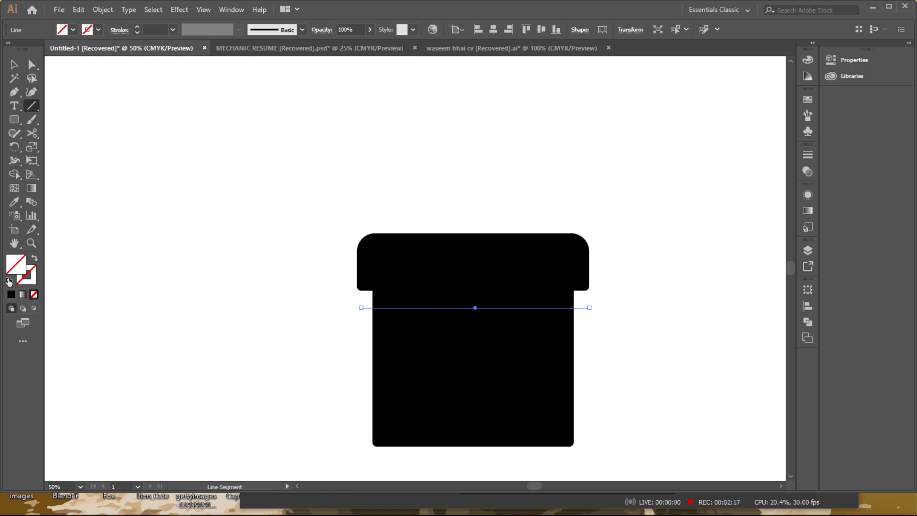
left_click(35, 283)
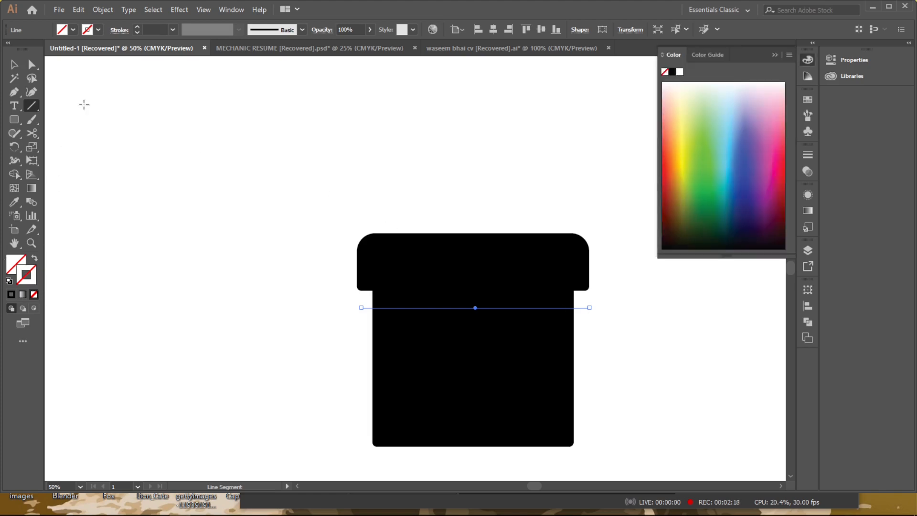
left_click(136, 27)
left_click(136, 27)
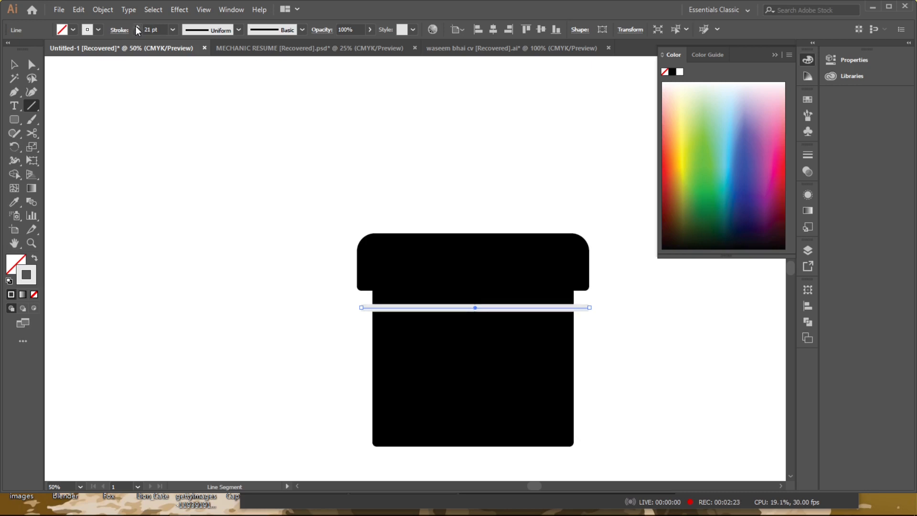
left_click(136, 27)
left_click(136, 27)
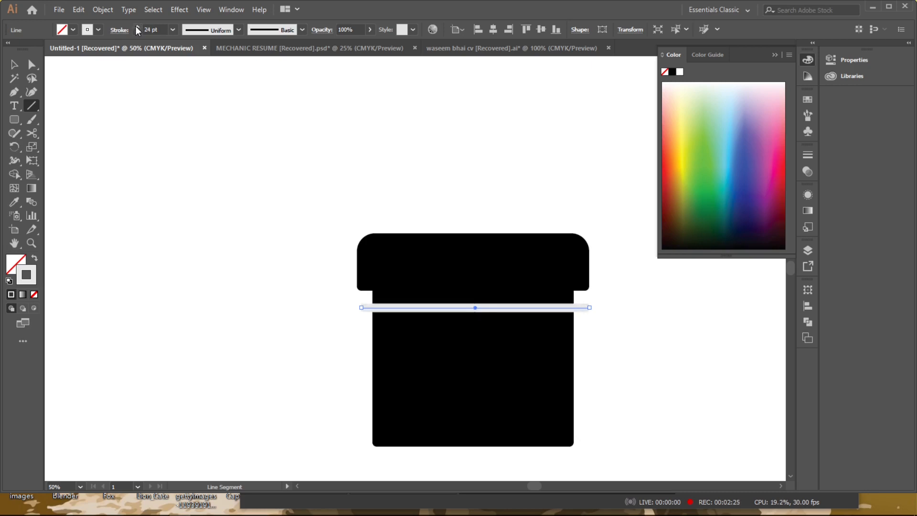
key("v")
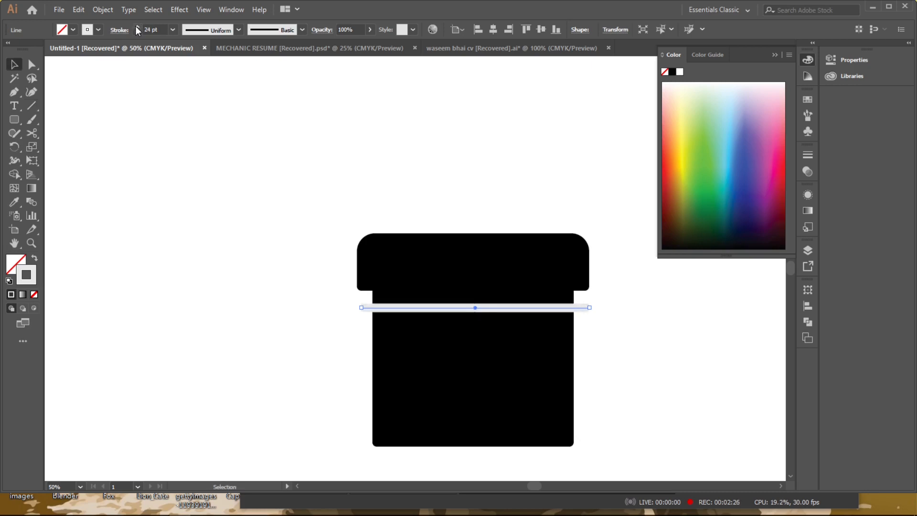
Step: Draw a small rounded rectangle as a label on the upper middle of the body, with a light grey fill and no stroke
left_click(15, 120)
left_click_drag(436, 344, 510, 370)
left_click(35, 258)
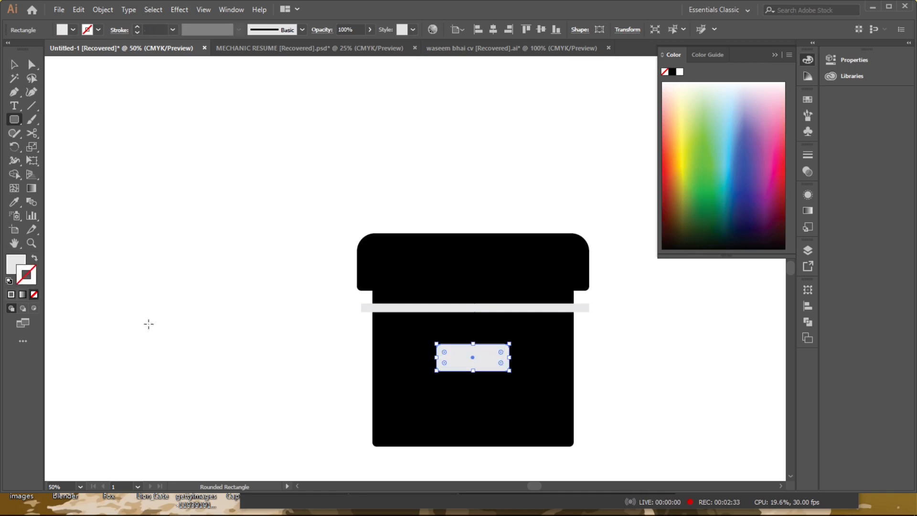
key("v")
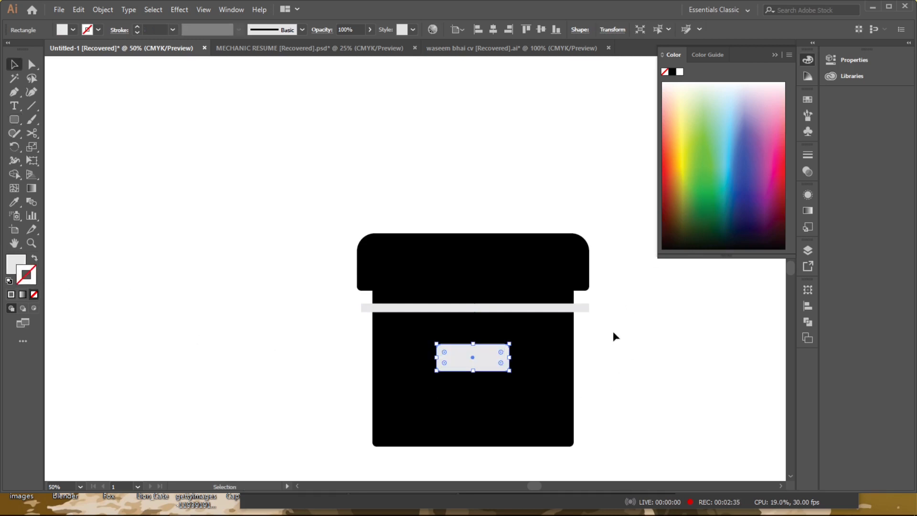
Step: Give both the dividing line and the label rectangle a white stroke
left_click(589, 308, "shift")
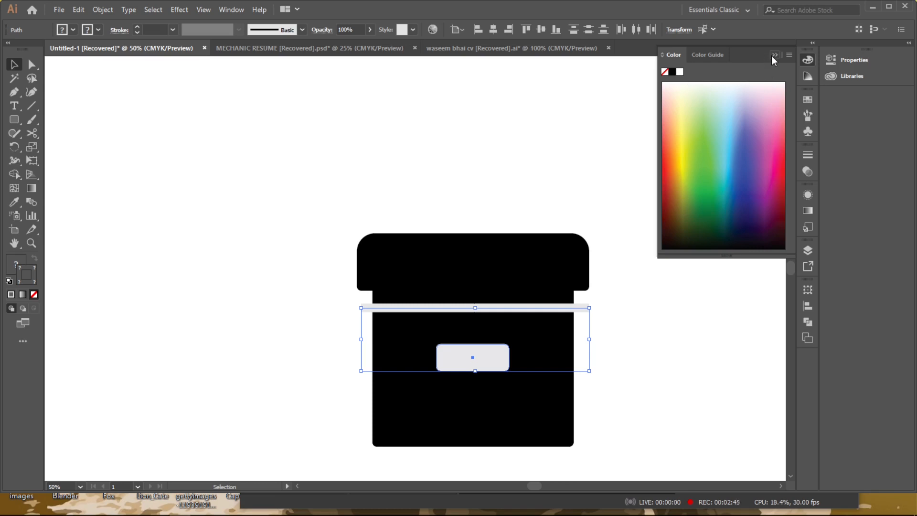
left_click(672, 72)
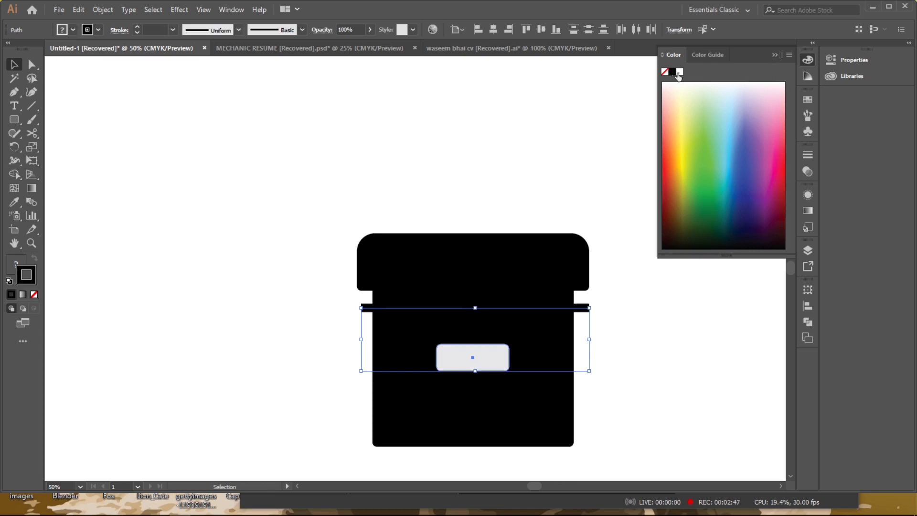
left_click(680, 73)
left_click(471, 259)
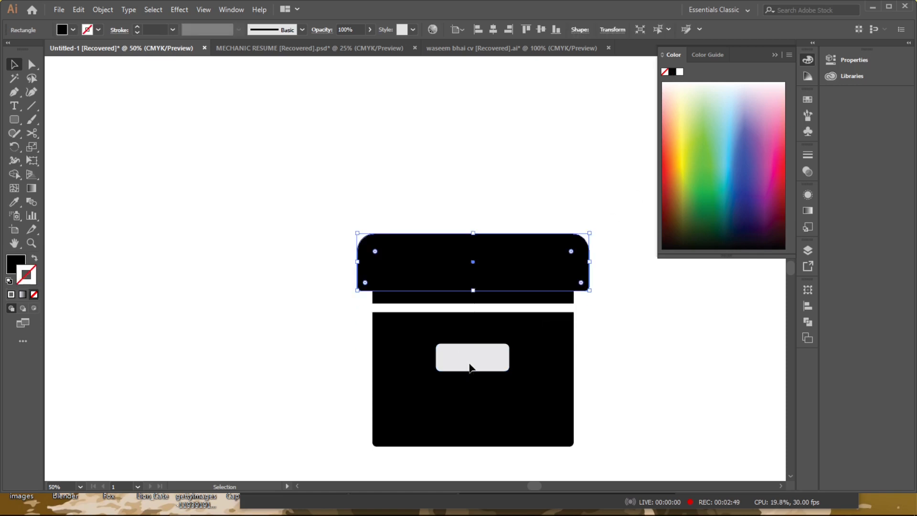
Step: Swap the label's white stroke color into its fill and remove its stroke
left_click(469, 365)
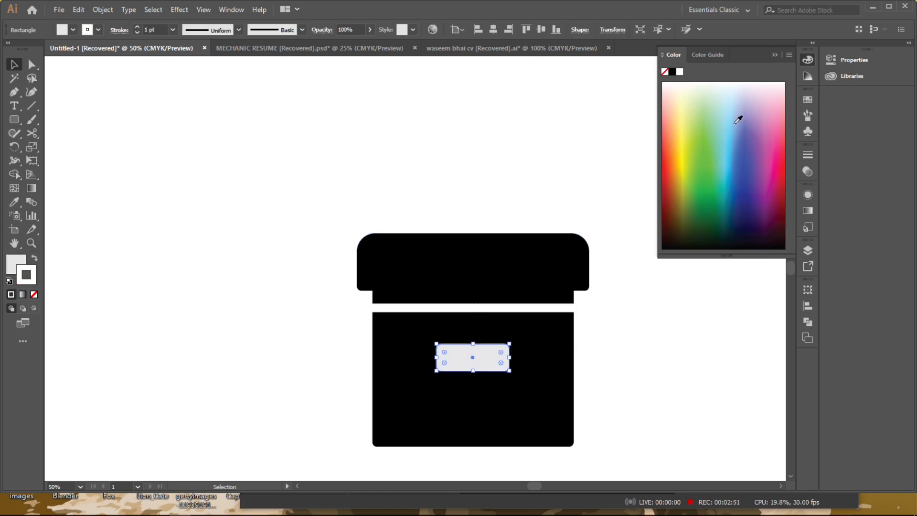
left_click(34, 258)
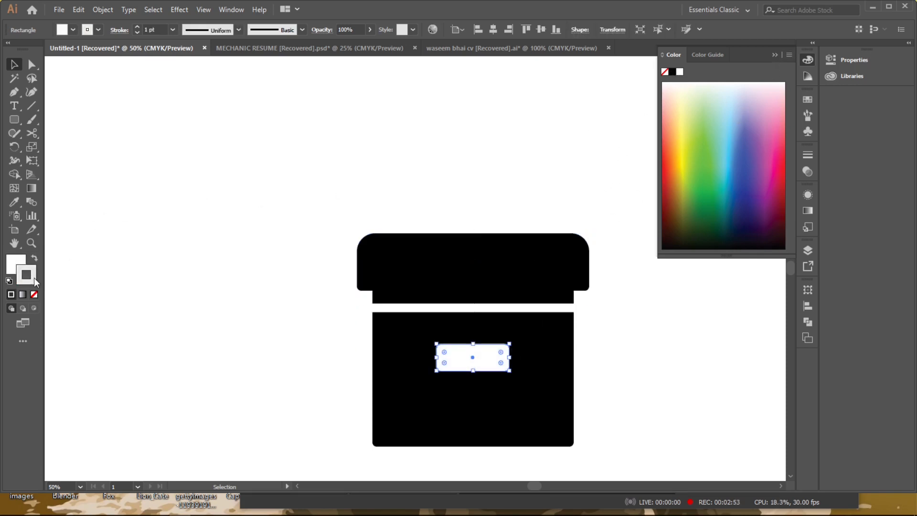
left_click(358, 437)
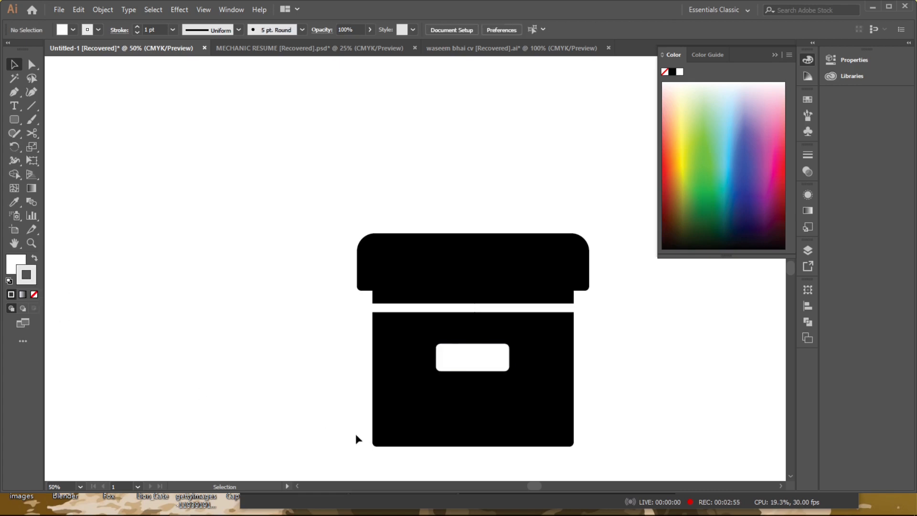
left_click(475, 356)
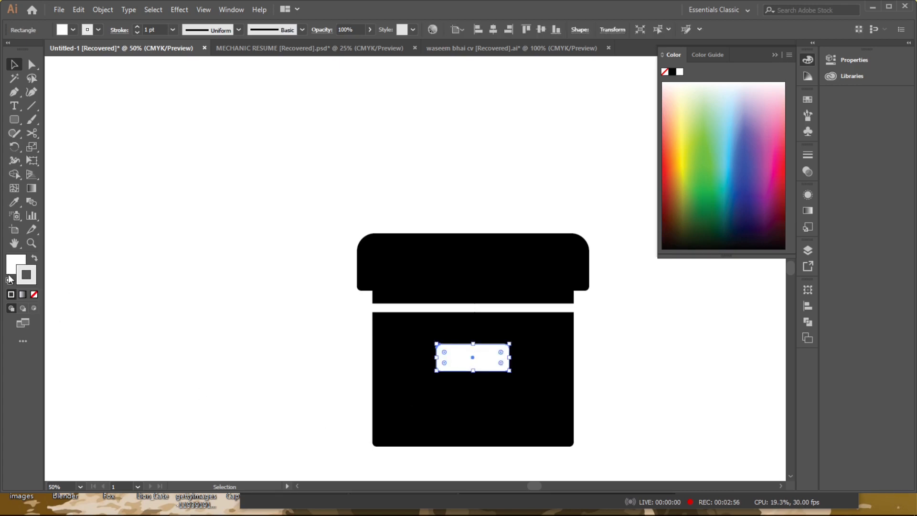
left_click(34, 295)
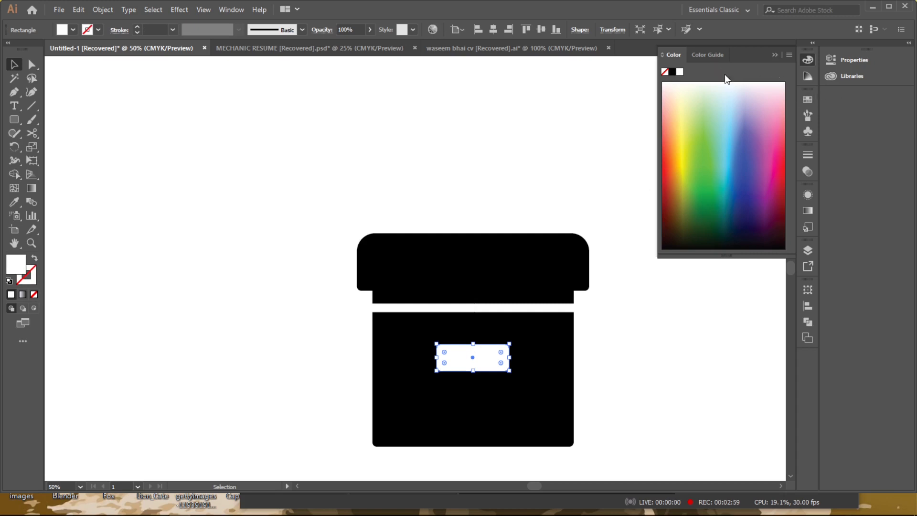
Step: Try several grey swatches as the label's fill, from dark grey up to the lightest grey
key("i")
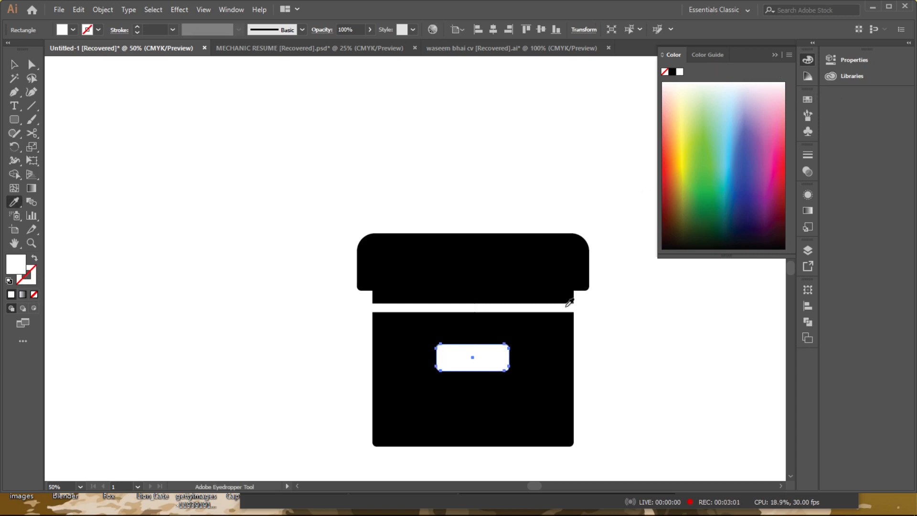
left_click(566, 306)
key("shift+x")
left_click(808, 99)
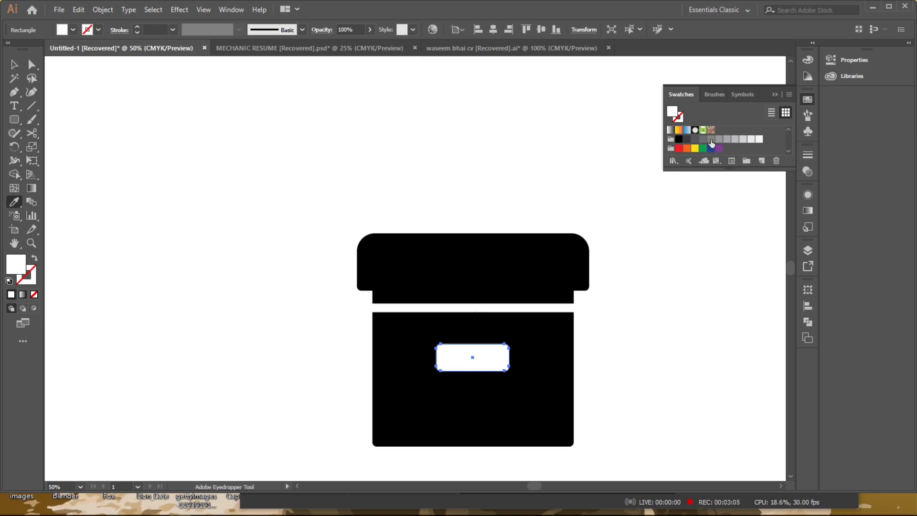
left_click(703, 139)
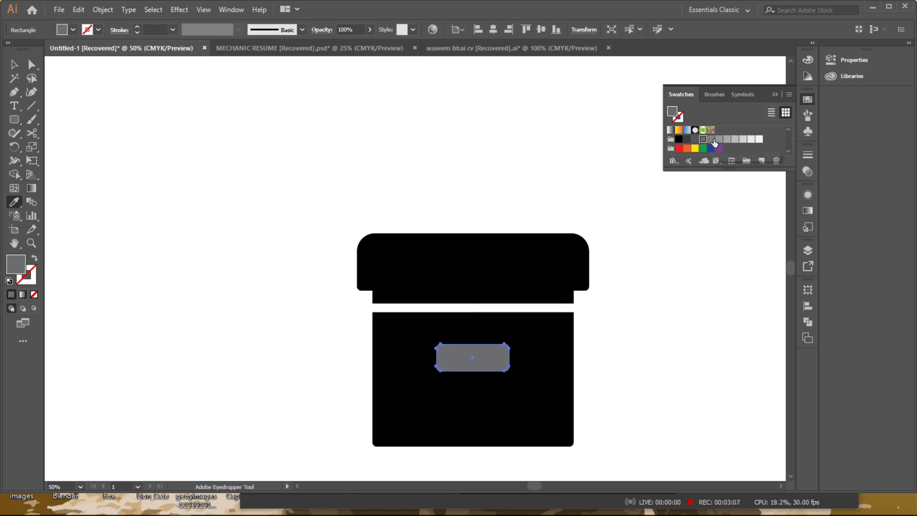
left_click(712, 139)
left_click(719, 139)
left_click(727, 139)
left_click(743, 139)
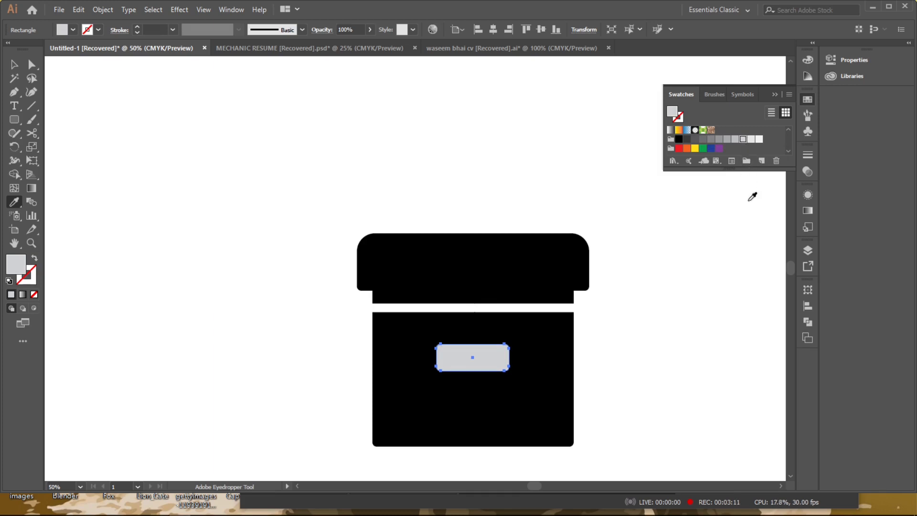
left_click(752, 139)
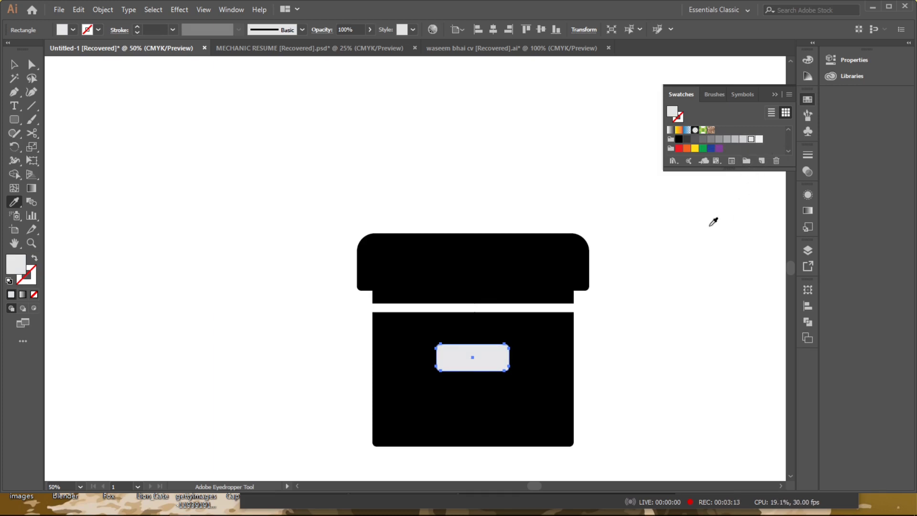
key("v")
left_click(709, 226)
Step: Fill the label rectangle with the white swatch
scroll(609, 370, "down", 2)
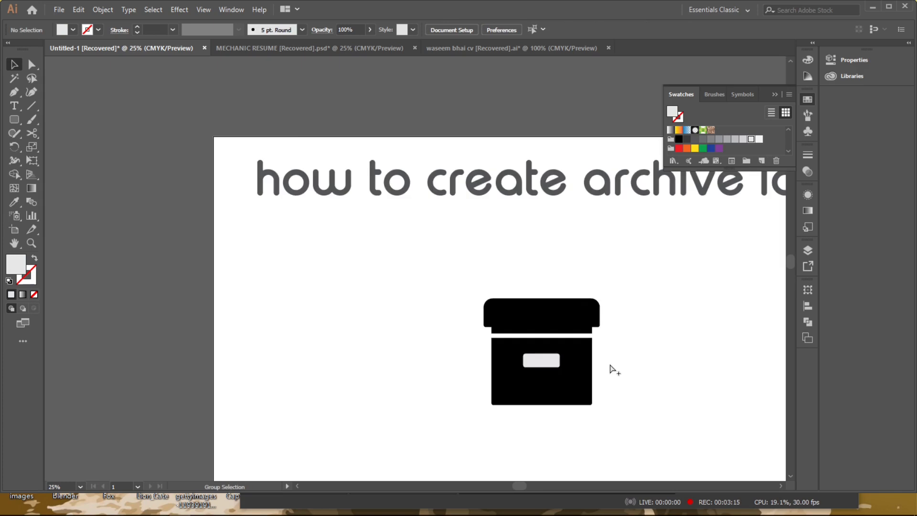
scroll(610, 368, "up", 1)
key("a")
key("v")
left_click(542, 363)
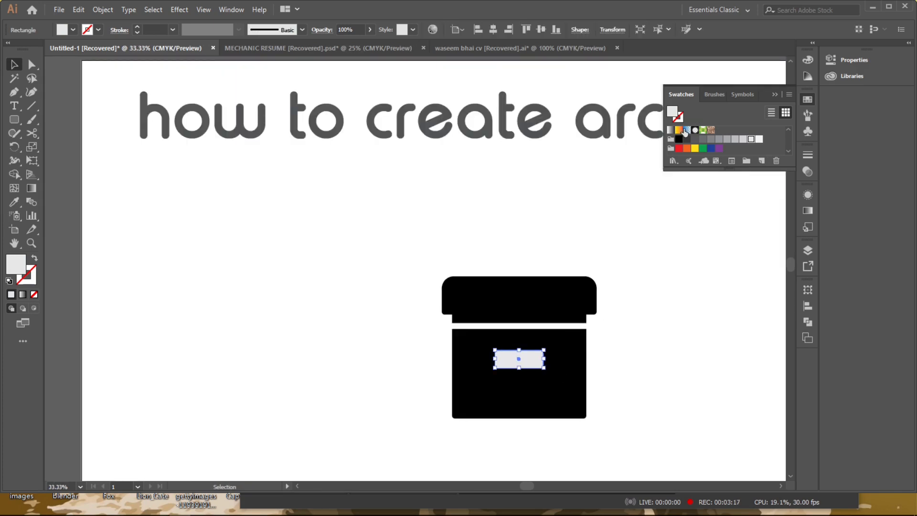
scroll(684, 134, "up", 2)
left_click(687, 130)
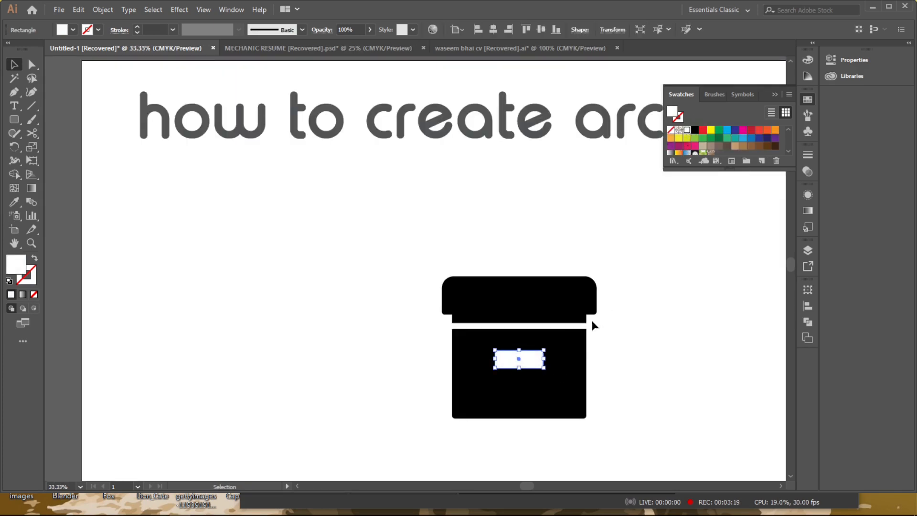
left_click(574, 330)
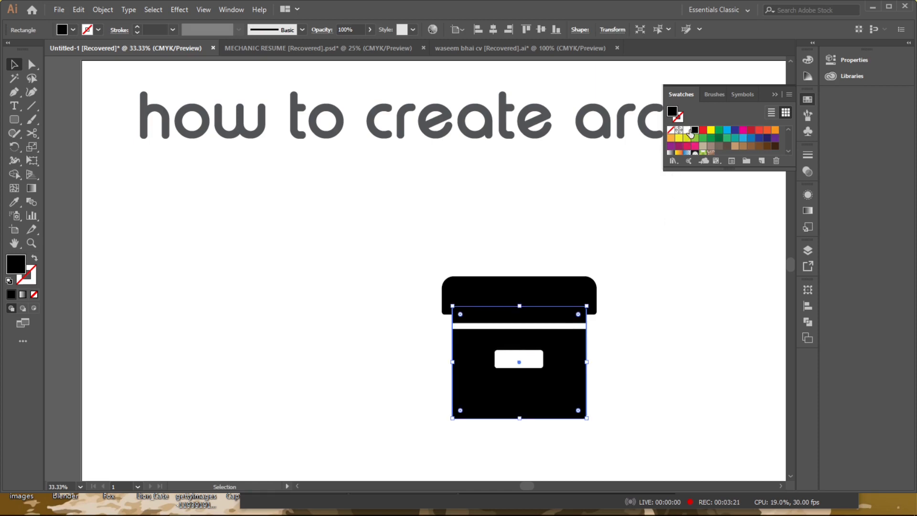
left_click(687, 130)
key("ctrl+z")
left_click(637, 315)
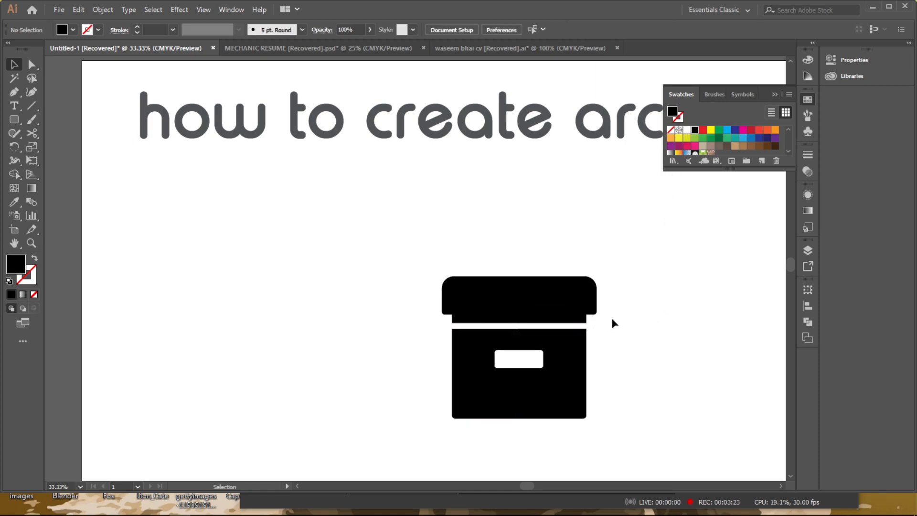
Step: Select only the dividing line and apply the white swatch to its fill
left_click_drag(615, 318, 596, 331)
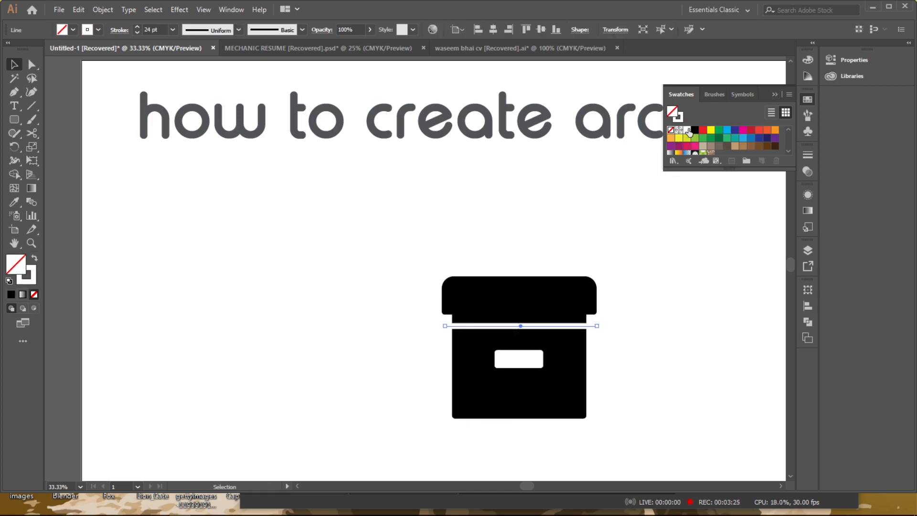
left_click(687, 130)
left_click(774, 94)
left_click(640, 323)
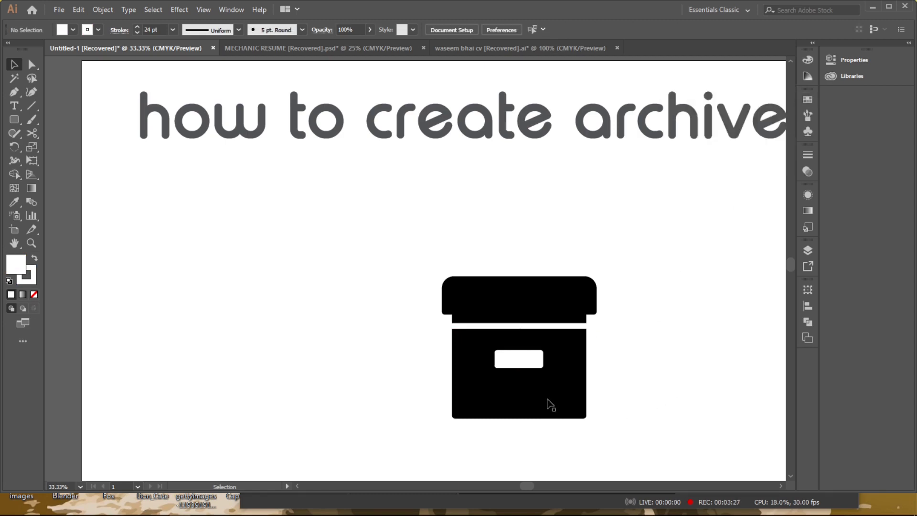
Step: Widen the white label slightly by extending its right edge
scroll(549, 401, "up", 1)
left_click(539, 342)
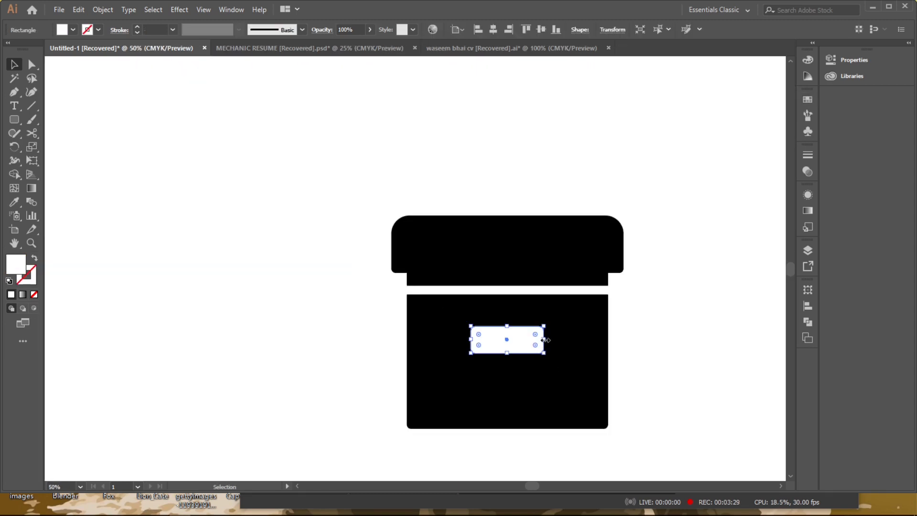
left_click_drag(548, 341, 553, 340)
Step: Select the lid, body, dividing line and label and center them on each other horizontally
left_click_drag(676, 197, 597, 396)
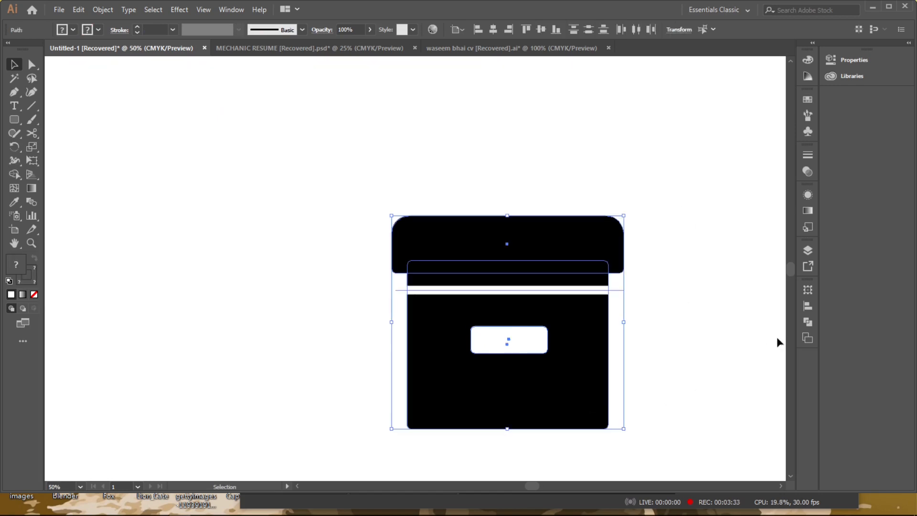
left_click(808, 305)
left_click(694, 315)
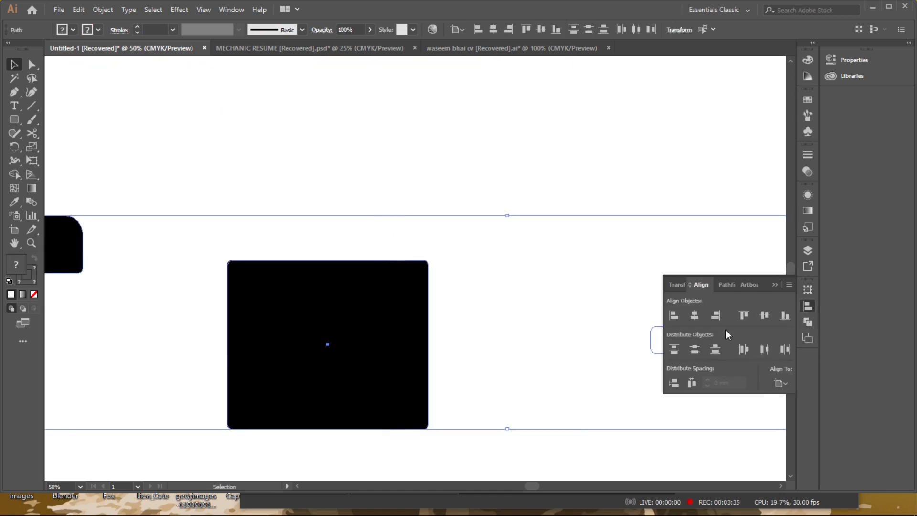
left_click(774, 285)
Step: Move the whole archive box icon down and to the right half of the artboard
key("ctrl+minus")
key("ctrl+minus")
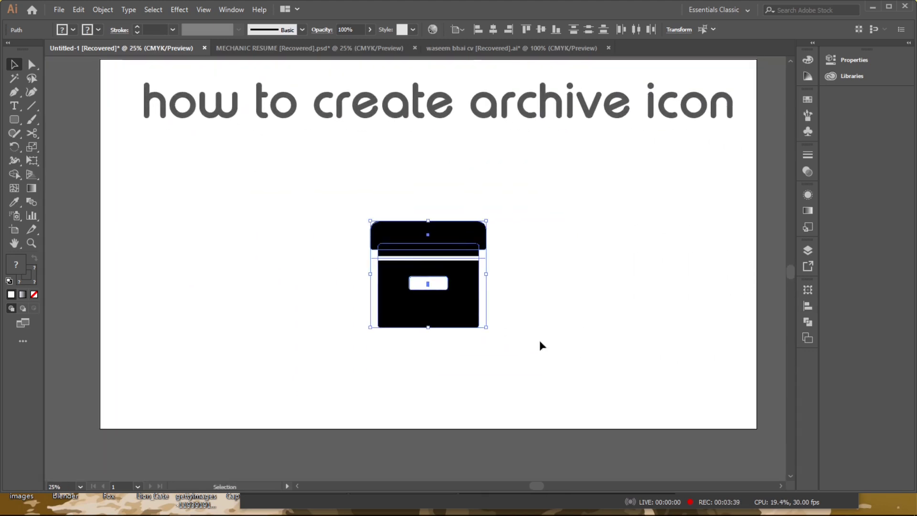
key("ctrl+minus")
left_click_drag(531, 339, 541, 309)
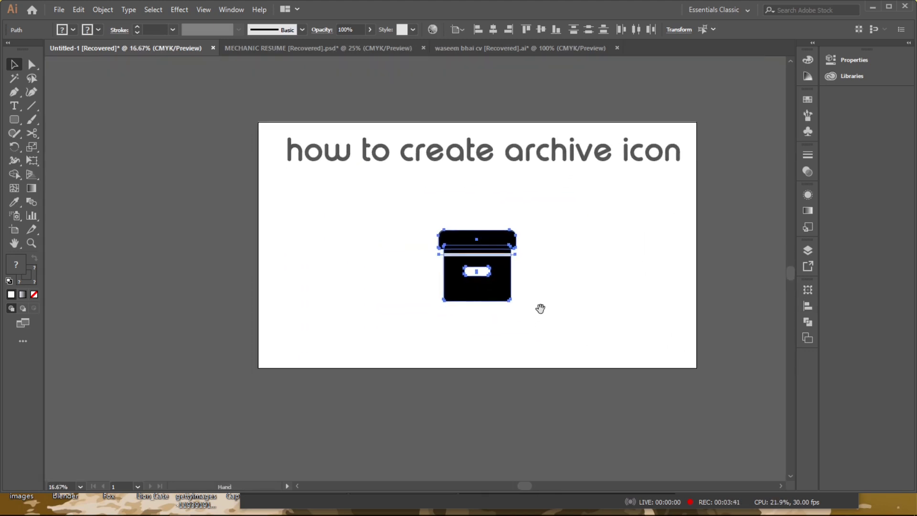
left_click_drag(478, 278, 612, 344)
Step: Draw a rounded square, somewhat larger than the icon, in the empty area to the icon's left
scroll(480, 323, "up", 1)
left_click(14, 119)
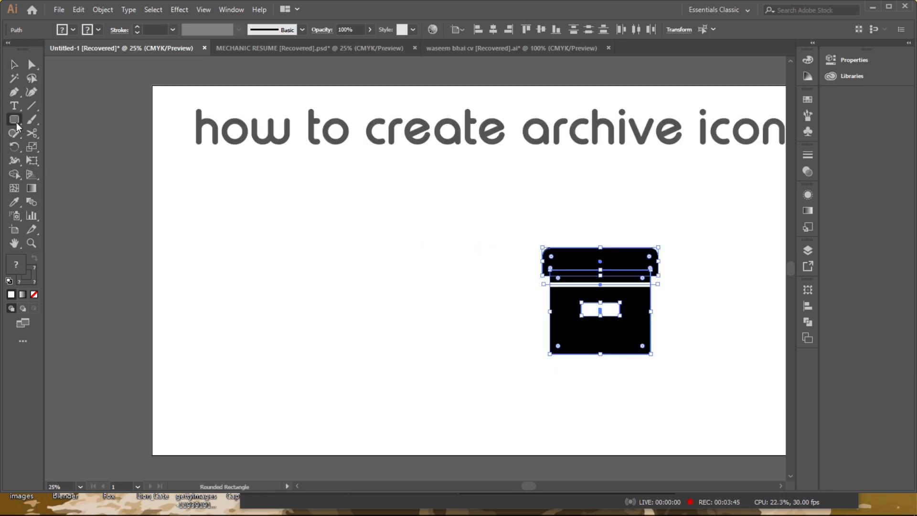
left_click_drag(289, 234, 409, 331)
key("v")
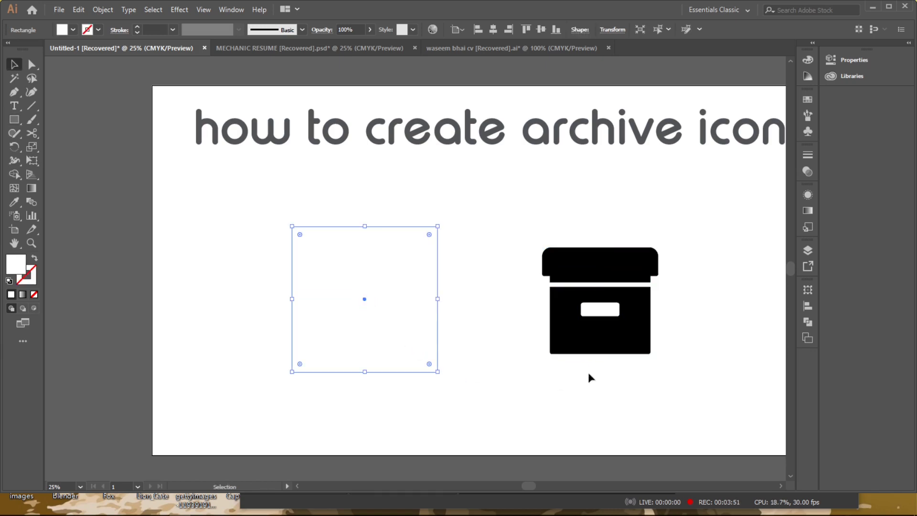
Step: Fill the square with the black sampled from the archive box body
key("i")
left_click(638, 340)
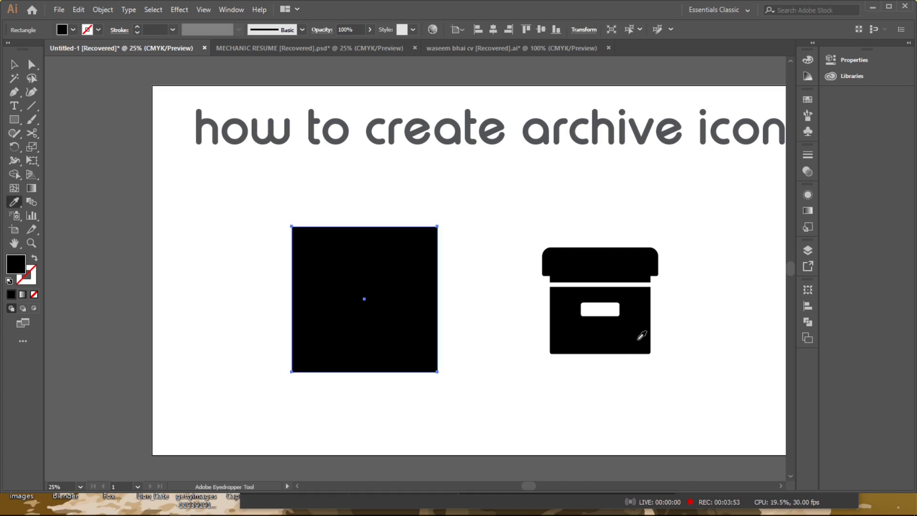
key("v")
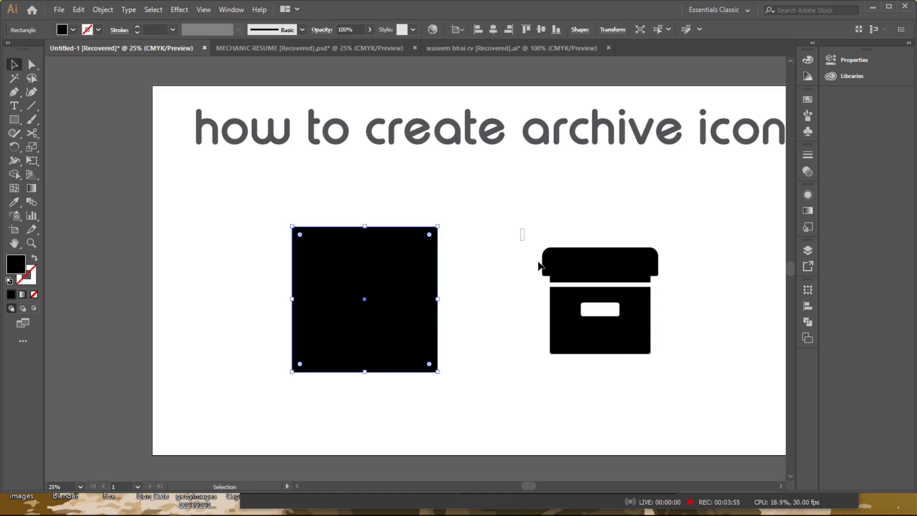
Step: Duplicate the whole archive box icon straight down to the area below the artboard
left_click_drag(539, 262, 701, 380)
left_click_drag(703, 379, 672, 267)
left_click_drag(600, 234, 595, 455)
scroll(628, 400, "right", 2)
scroll(628, 399, "down", 1)
left_click(602, 387)
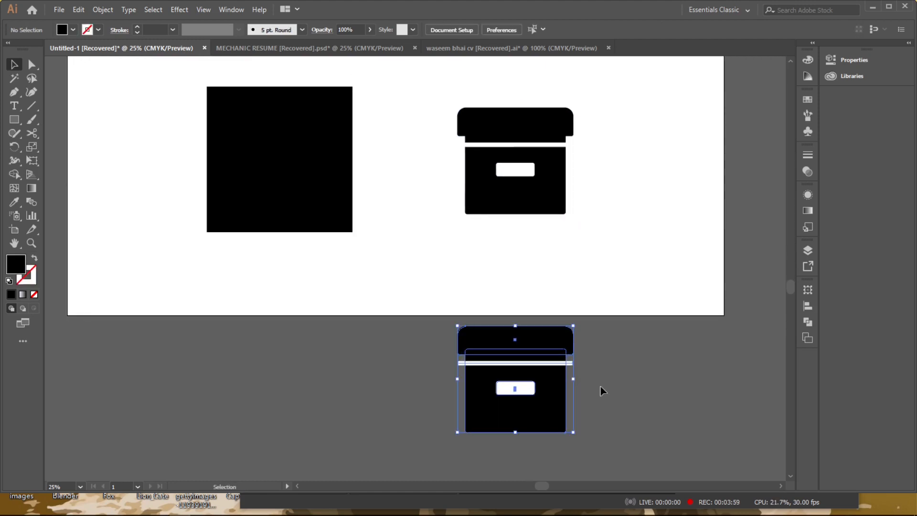
Step: Give the duplicate icon's dividing line a black stroke and no fill
left_click(572, 364)
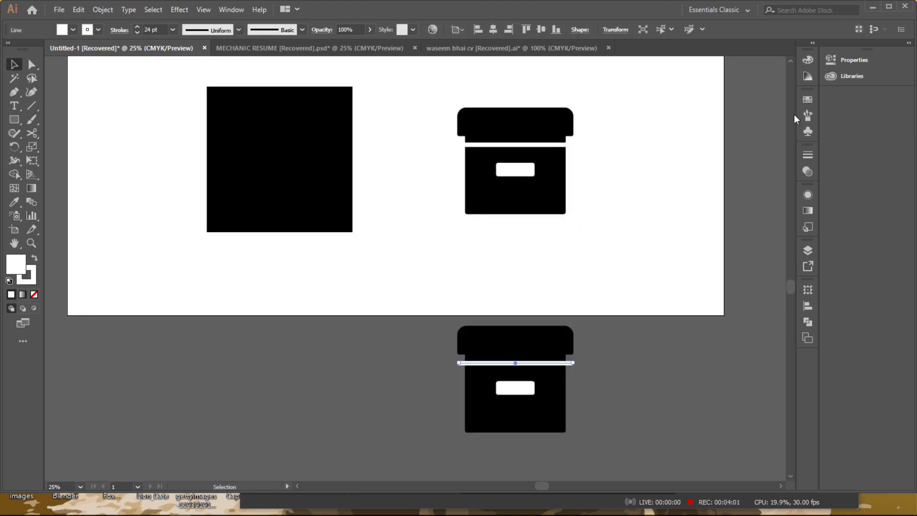
left_click(810, 102)
left_click(695, 131)
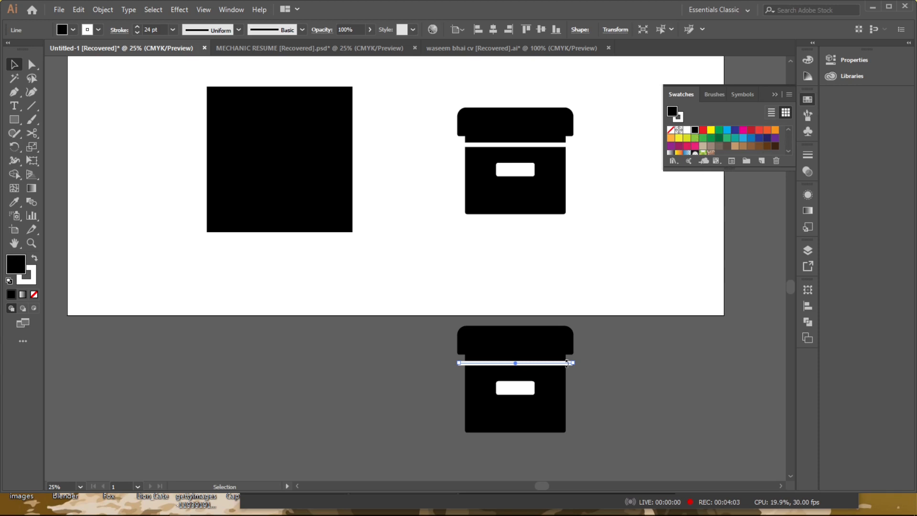
left_click(32, 268)
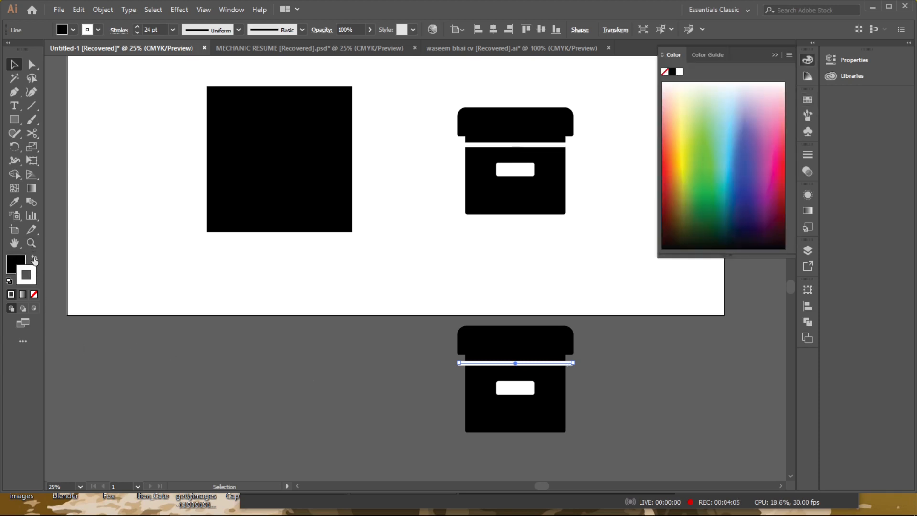
left_click(35, 259)
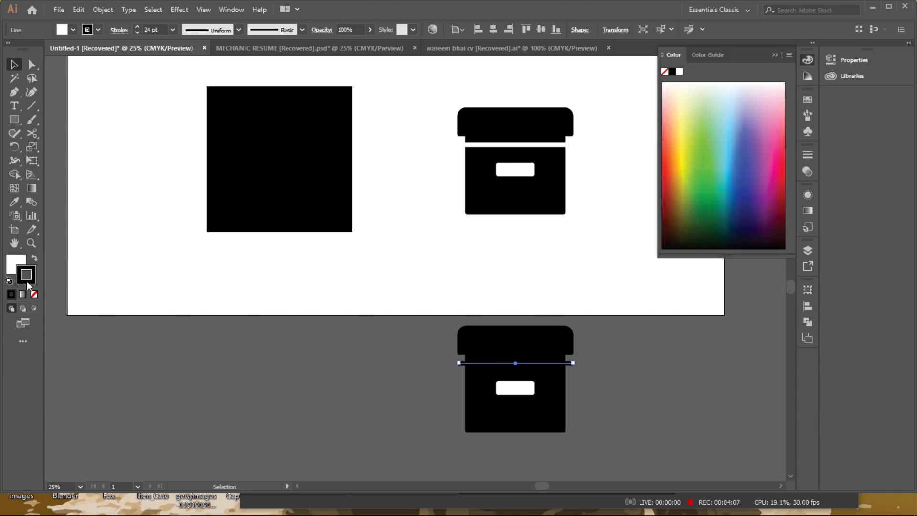
left_click(15, 263)
left_click(34, 294)
Step: Fill the label on the duplicate icon with black
left_click(522, 387)
left_click(18, 267)
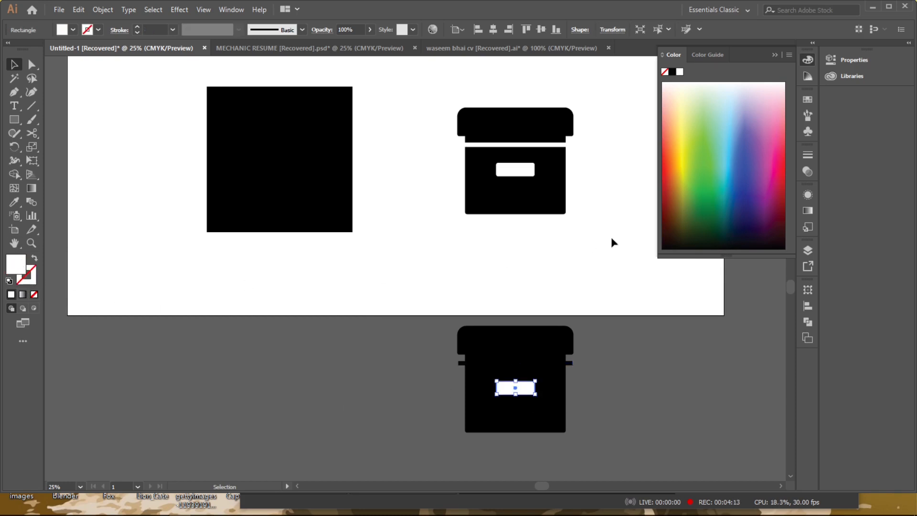
left_click(672, 72)
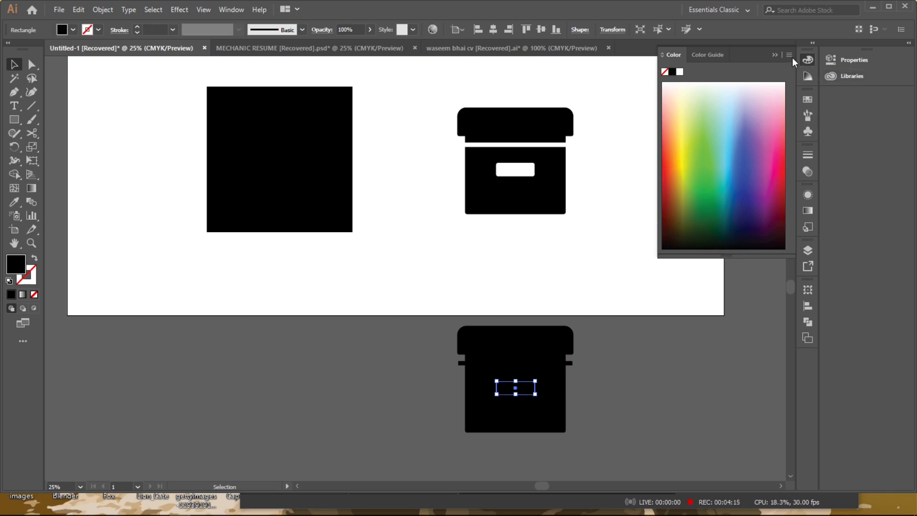
left_click(776, 55)
left_click(577, 343)
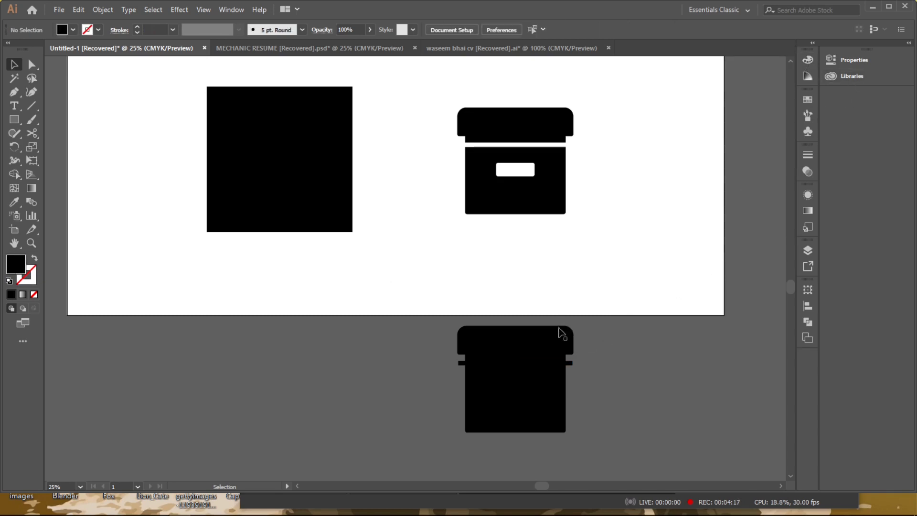
Step: Select the duplicate icon's lid and body and fill both with white
left_click(552, 357)
left_click(537, 416, "shift")
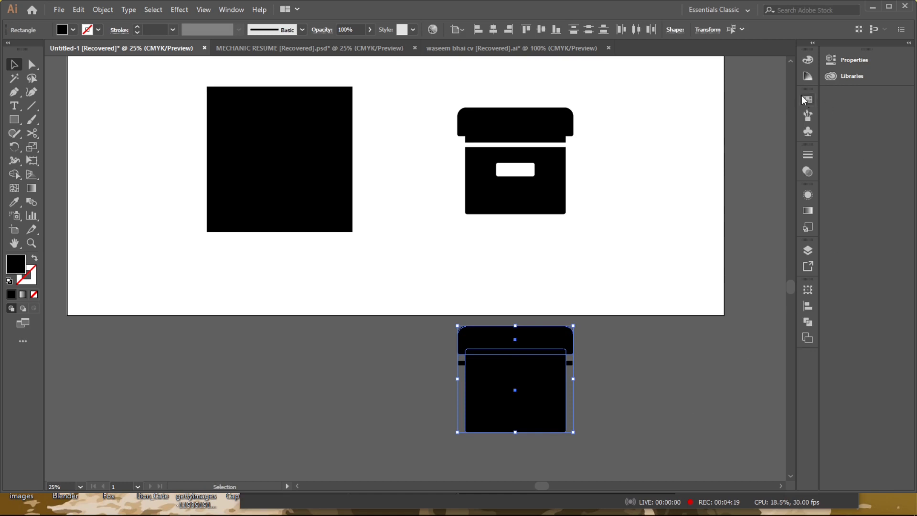
left_click(808, 100)
left_click(687, 130)
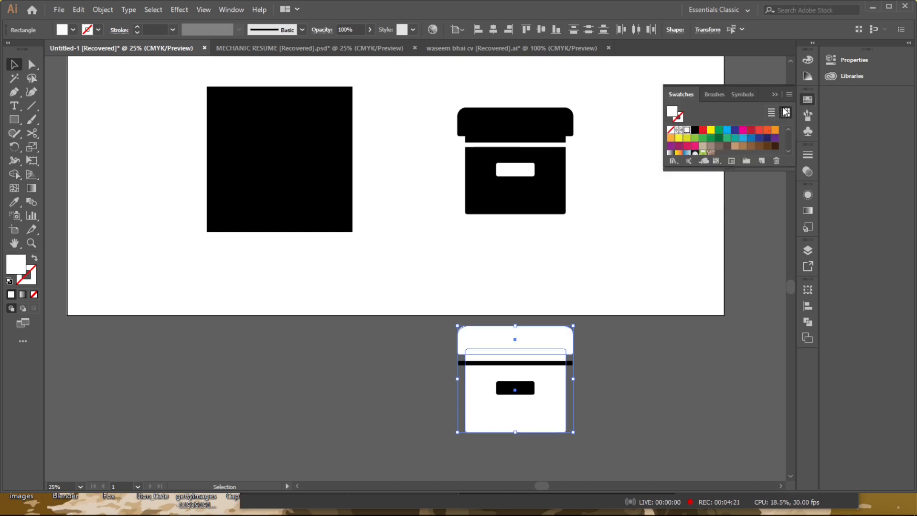
mouse_move(677, 287)
left_mouse_down()
mouse_move(704, 315)
mouse_move(681, 299)
left_mouse_up()
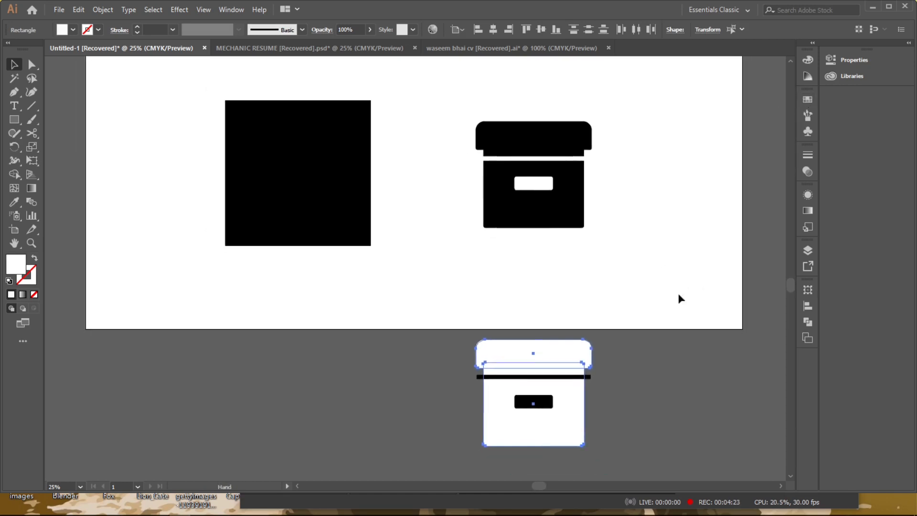
Step: Add the dividing line and label to the selection and move the whole duplicate icon onto the black square
left_click(543, 377, "shift")
scroll(596, 420, "up", 2)
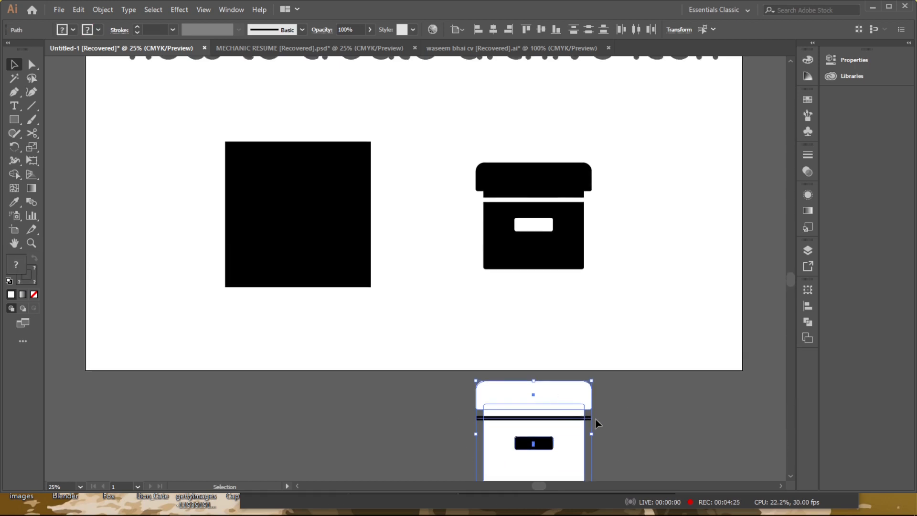
left_click_drag(558, 445, 322, 227)
left_click(364, 342)
key("ctrl+z")
key("ctrl+shift+z")
Step: Bring the duplicate icon to the front of the black square
right_click(312, 221)
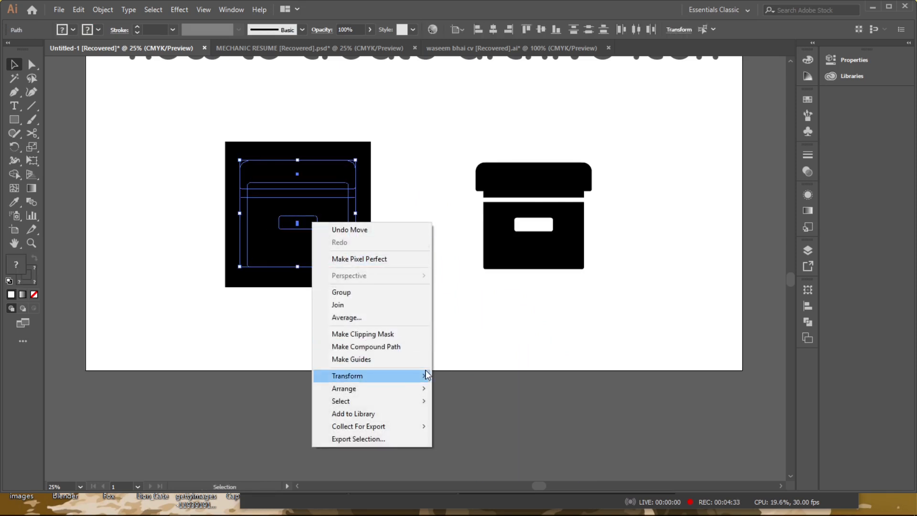
mouse_move(421, 390)
left_click(450, 390)
key("space")
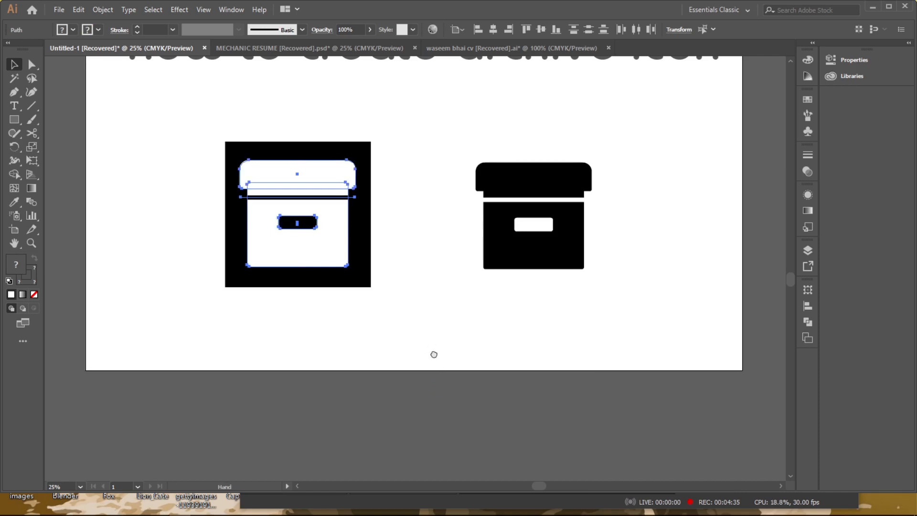
left_click_drag(434, 354, 469, 400)
left_click(508, 347)
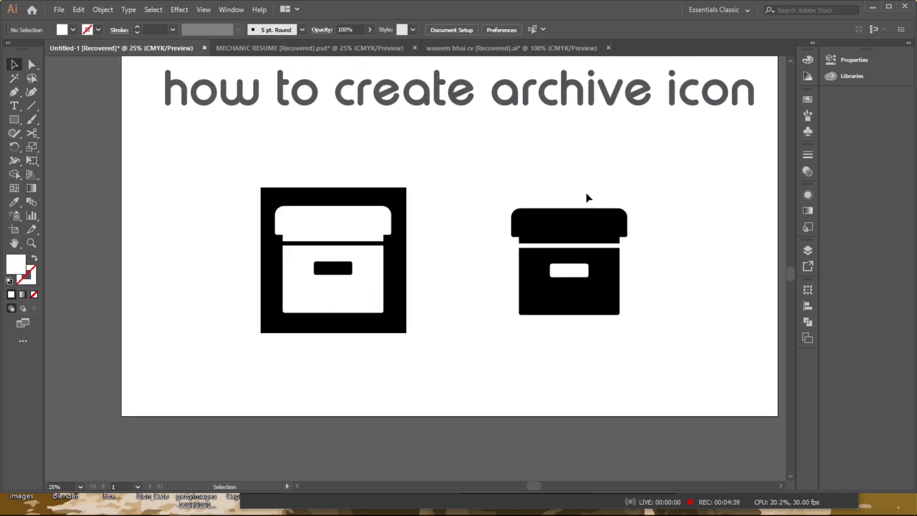
Step: Duplicate the black square horizontally and place the copy to the right of the original black icon
left_click(406, 233)
left_click_drag(410, 242, 646, 235)
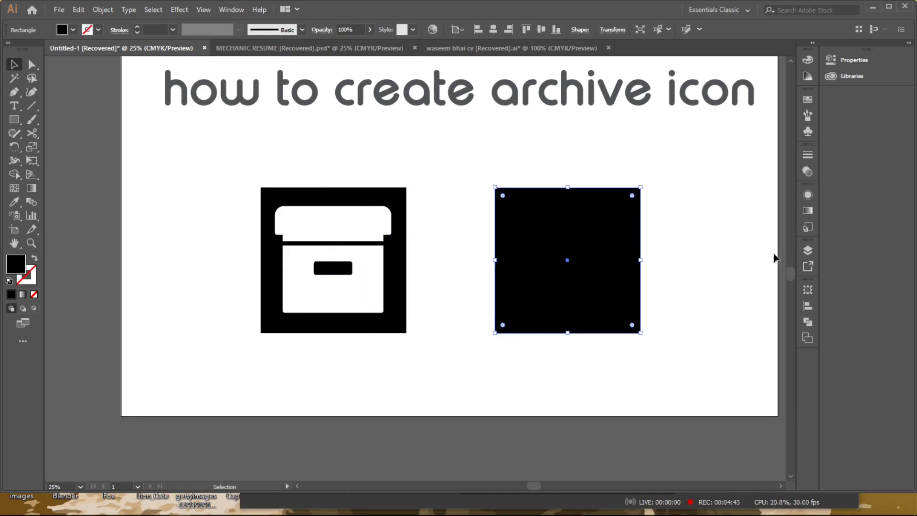
left_click_drag(608, 303, 761, 303)
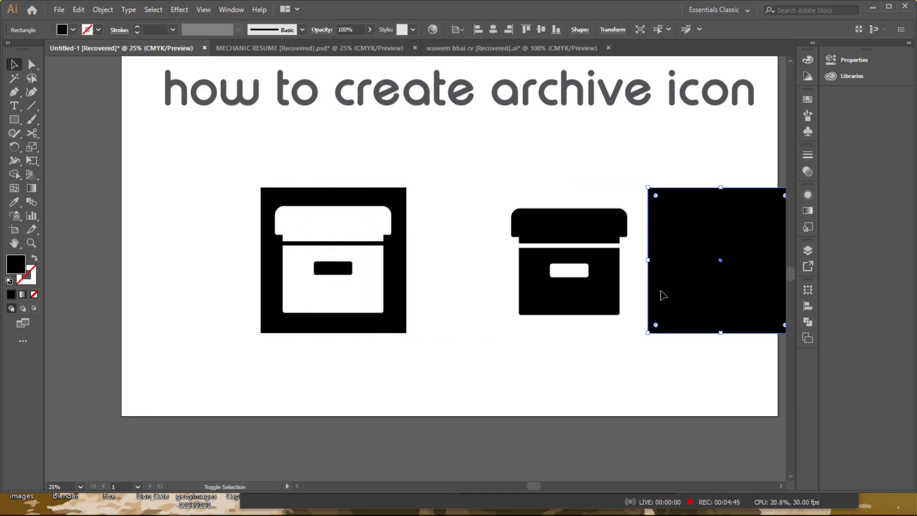
Step: Select all parts of the original black archive box icon and bring them to the front
left_click_drag(609, 317, 630, 325)
right_click(588, 284)
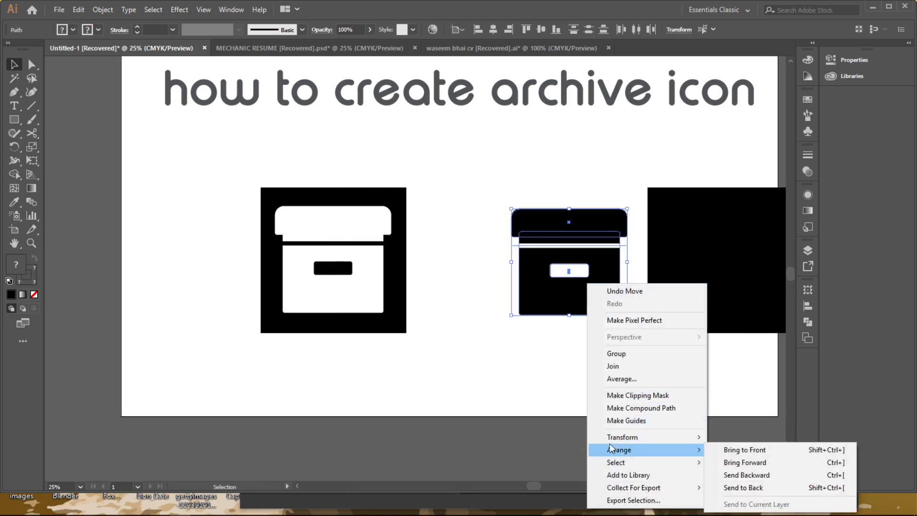
mouse_move(698, 457)
left_click(744, 450)
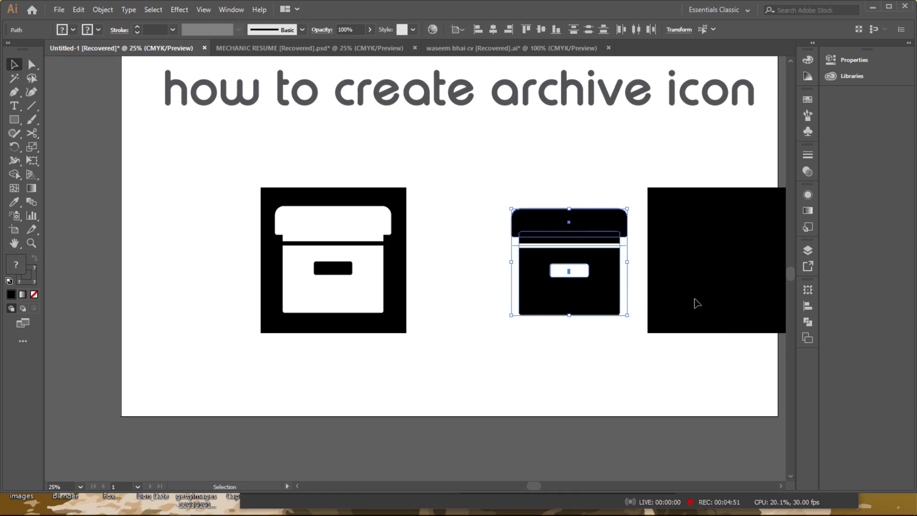
Step: Center the copied square behind the black icon and fill it with light grey
left_click_drag(544, 286, 540, 285)
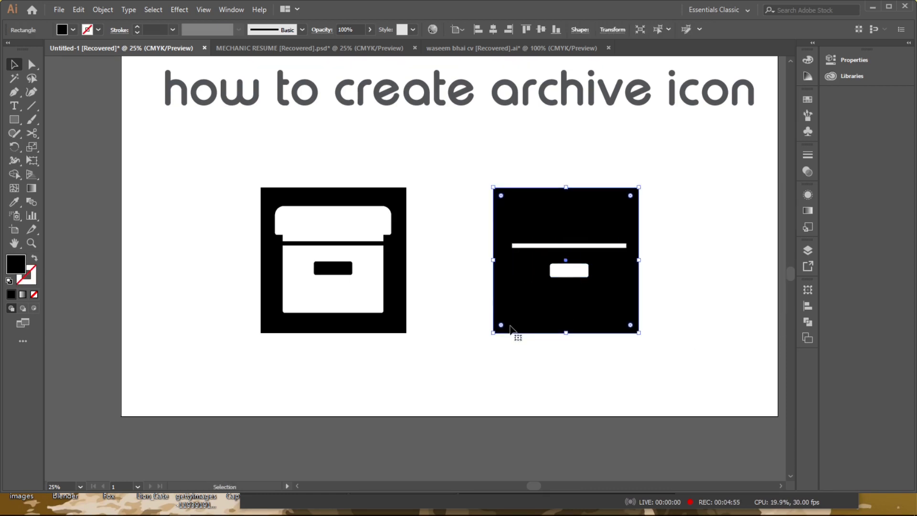
left_click_drag(513, 329, 516, 330)
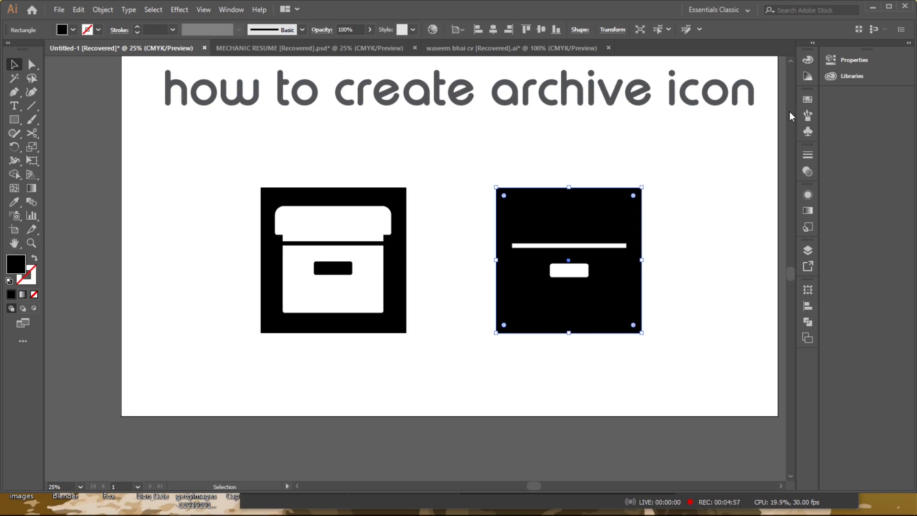
left_click(803, 101)
left_click(751, 139)
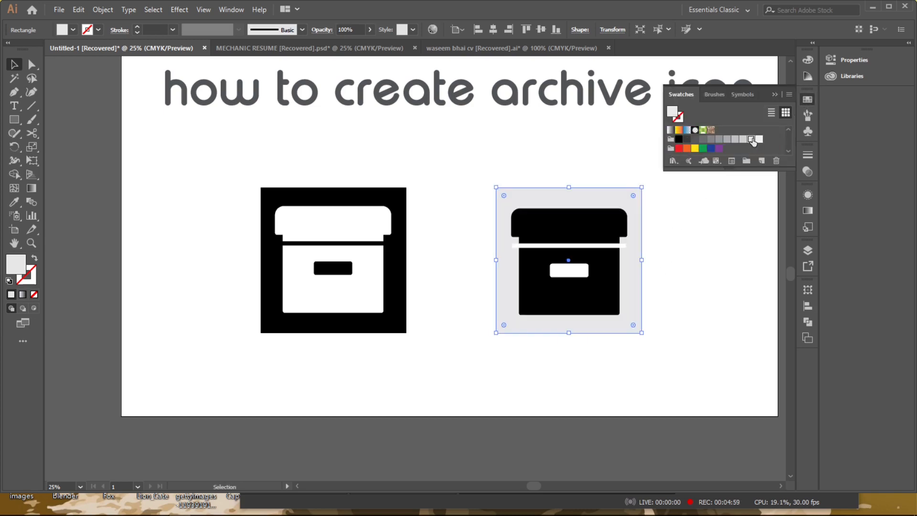
left_click(749, 307)
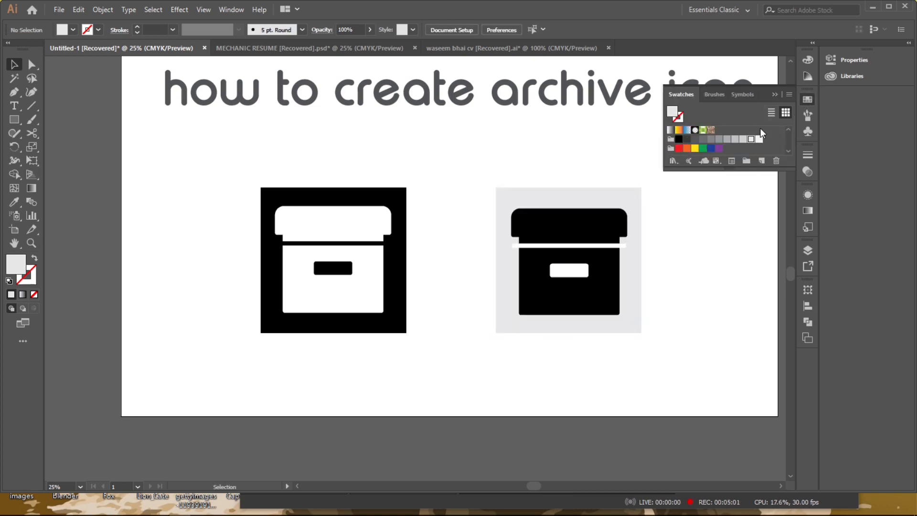
Step: Fill the black icon's label with the same light grey as its background square
left_click(621, 247)
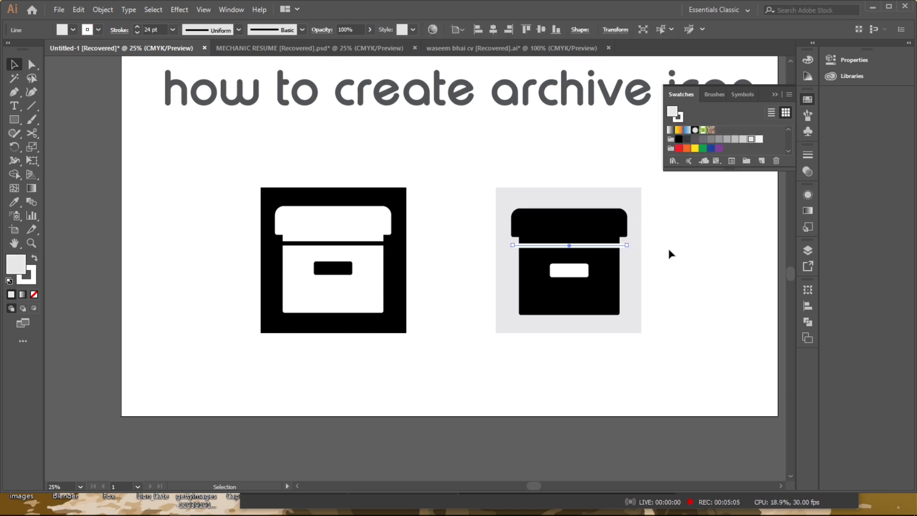
left_click(579, 271)
scroll(762, 143, "down", 5)
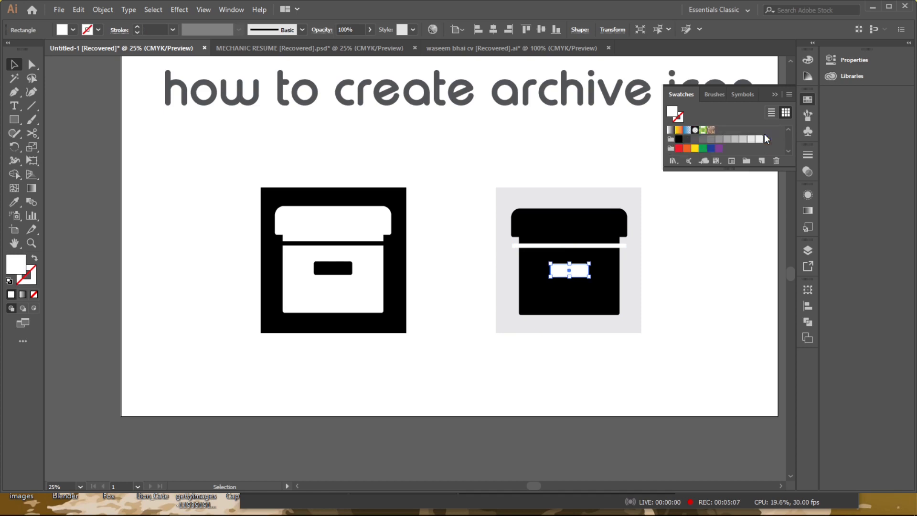
left_click(752, 140)
left_click(711, 244)
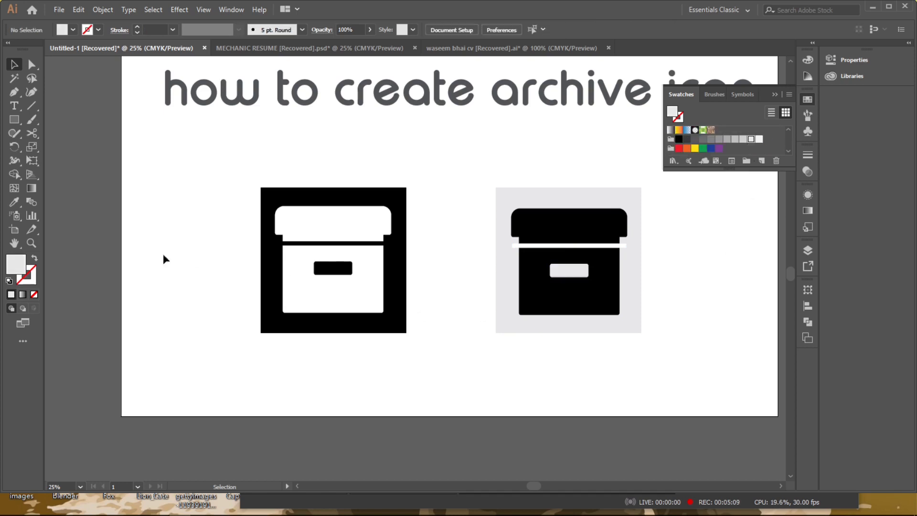
Step: Set the stroke of the black icon's dividing line to the background's light grey
left_click(549, 246)
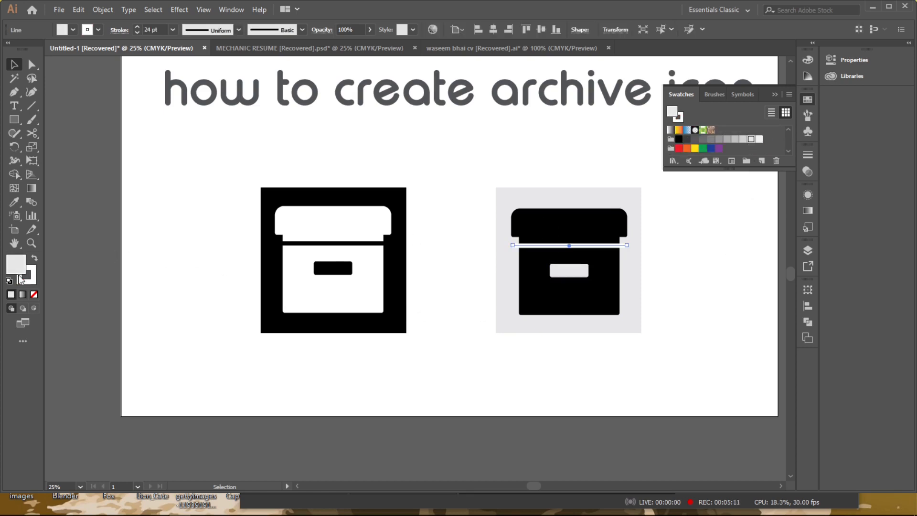
left_click(32, 280)
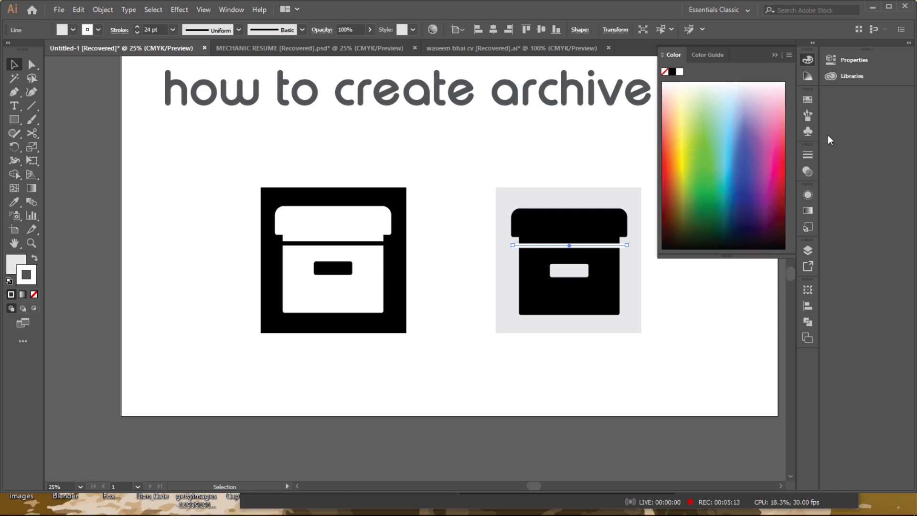
left_click(809, 102)
scroll(746, 153, "down", 2)
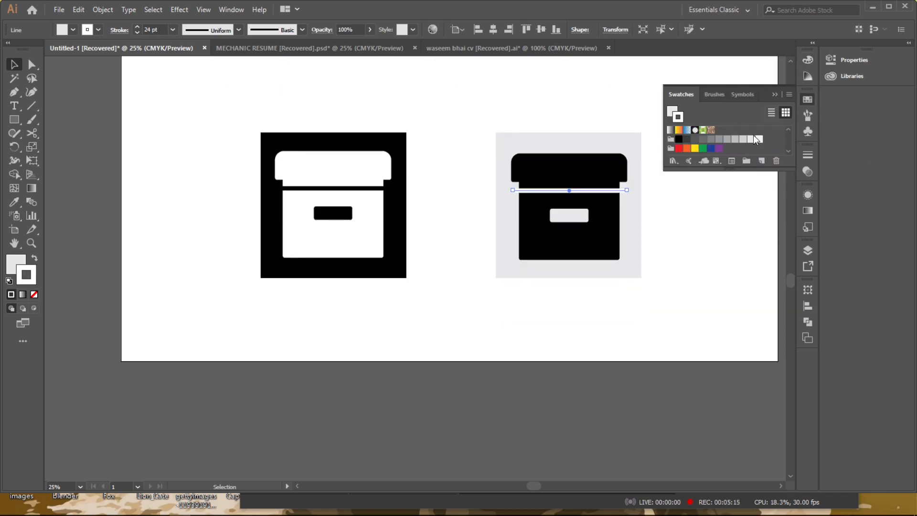
left_click(752, 139)
left_click(739, 178)
scroll(739, 178, "up", 2)
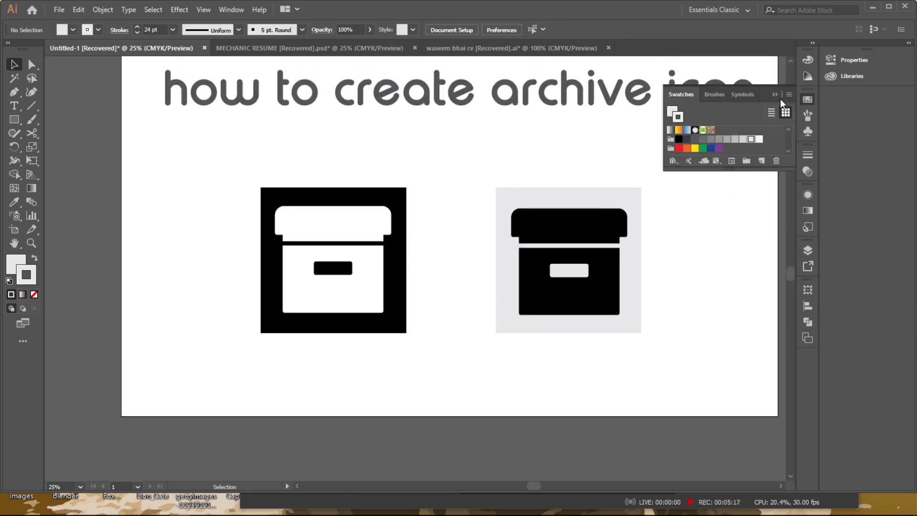
Step: Select both archive icons together with their background squares and show the full artboard
left_click(739, 190)
scroll(739, 190, "down", 1)
left_click_drag(216, 143, 611, 332)
scroll(659, 297, "up", 1)
scroll(664, 325, "right", 1)
scroll(651, 348, "down", 2)
scroll(647, 344, "up", 1)
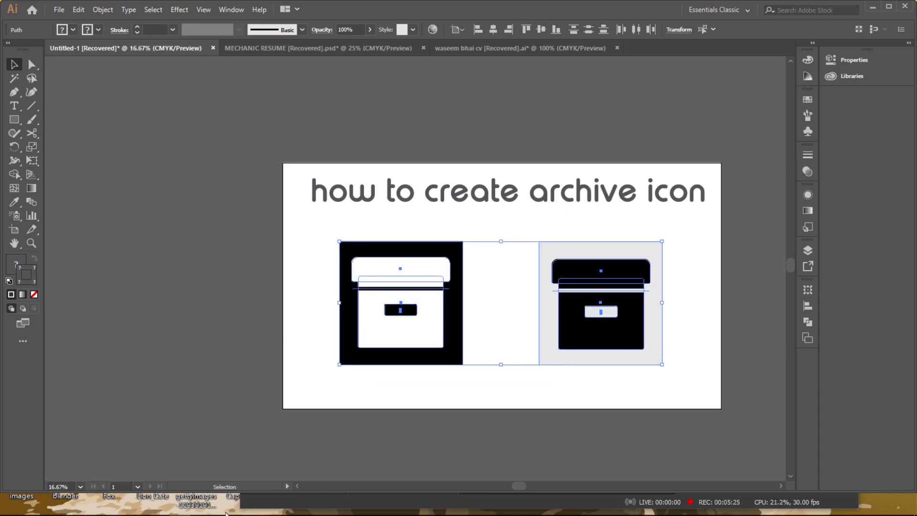